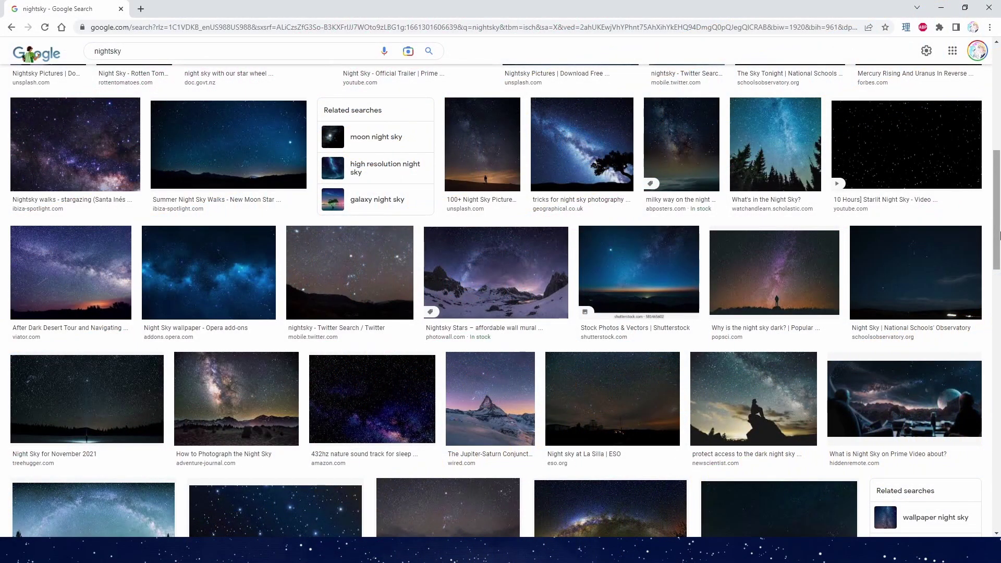
Open the 'How to Photograph the Night Sky' photo preview in Google Images and copy the image.
{"action": "left_click", "coordinate": [207, 410]}
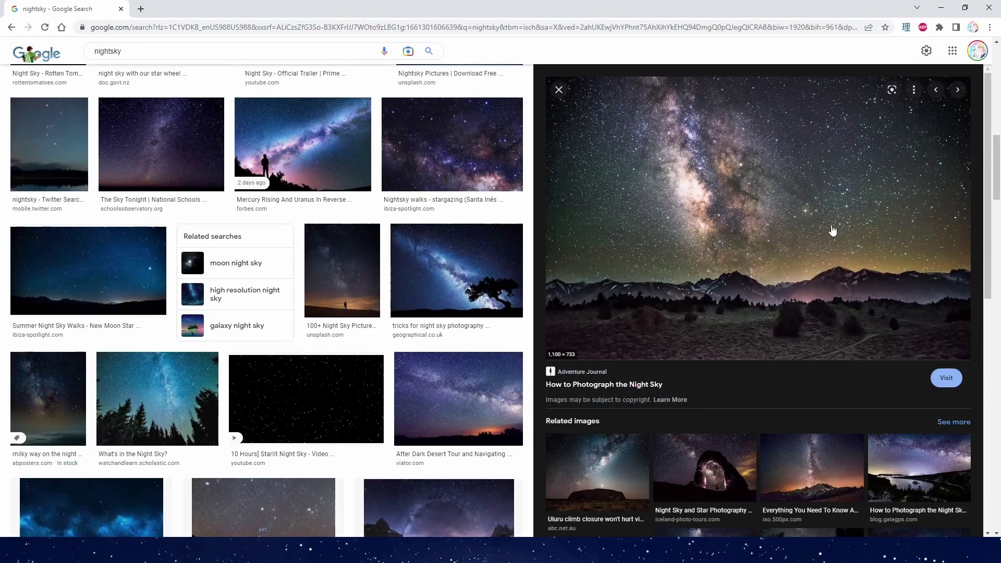
{"action": "right_click", "coordinate": [832, 226]}
{"action": "left_click", "coordinate": [860, 339]}
Paste the night-sky photo into a new Photoshop document as Layer 1 and zoom to 800% on the Milky Way.
{"action": "key", "text": "alt+Tab"}
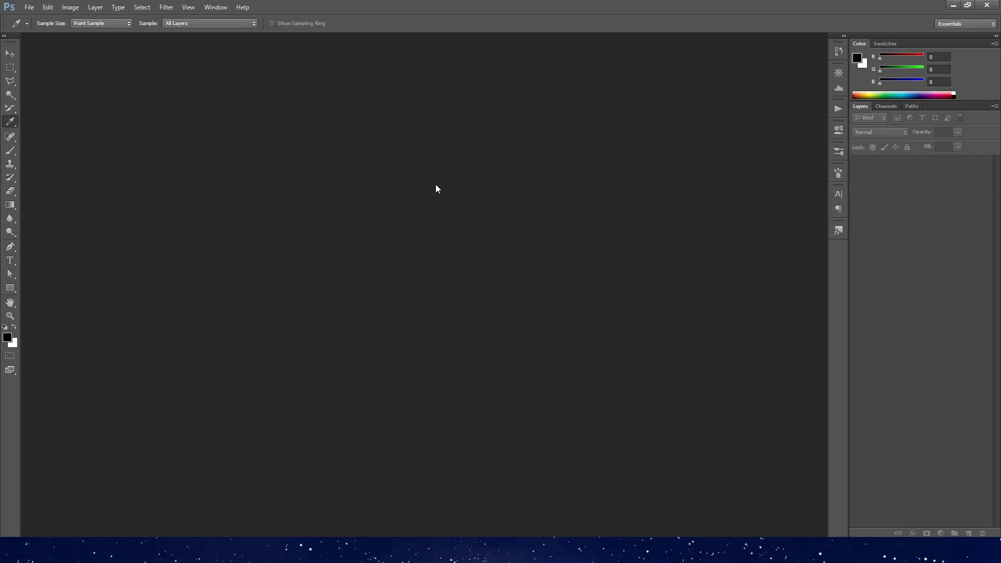
{"action": "key", "text": "ctrl+n"}
{"action": "key", "text": "Return"}
{"action": "key", "text": "ctrl+v"}
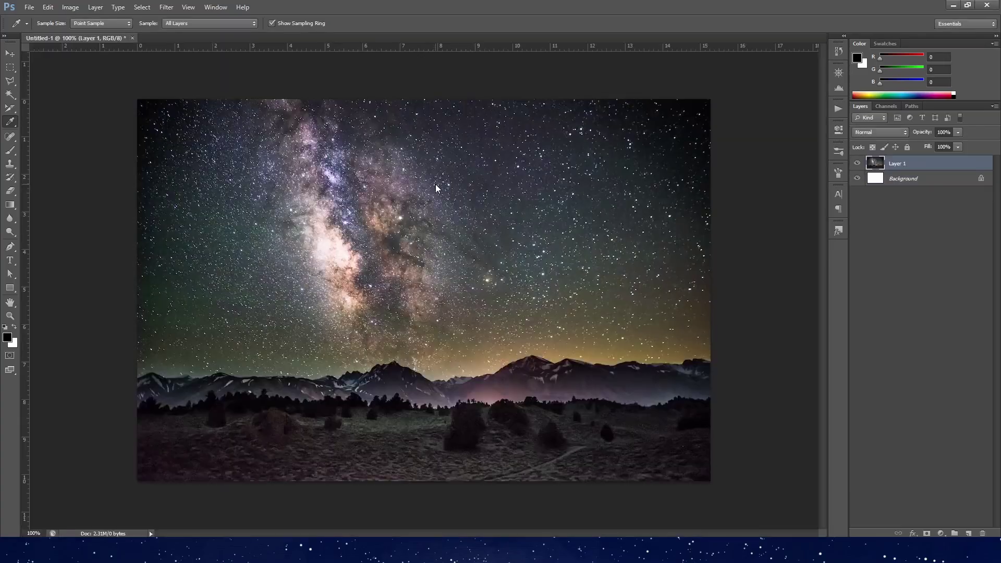
{"action": "key", "text": "h"}
{"action": "scroll", "coordinate": [440, 180], "scroll_direction": "up", "scroll_amount": 7}
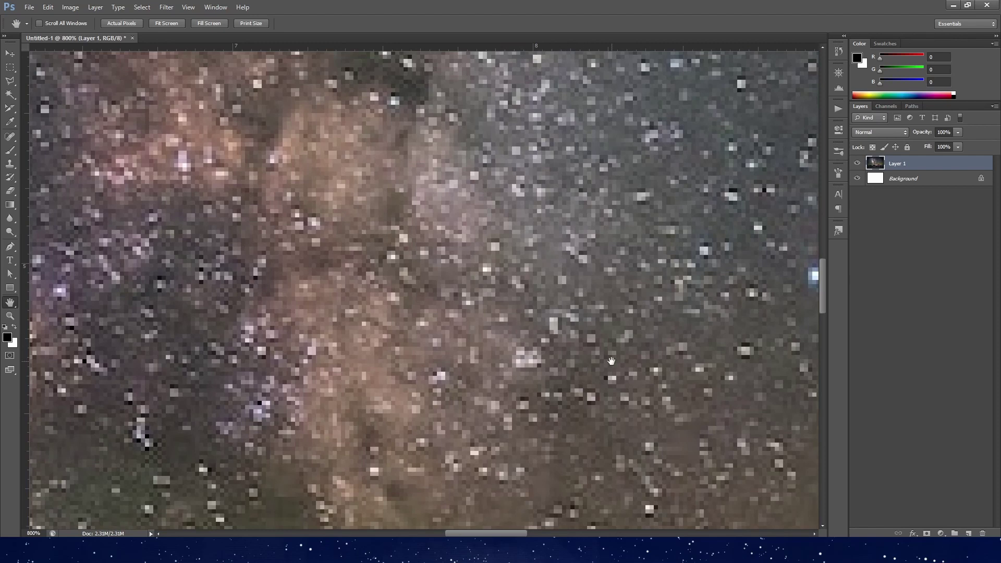
Resize the night-sky image to a document width of 50 inches (3600 × 2399 pixels).
{"action": "key", "text": "ctrl+1"}
{"action": "left_click", "coordinate": [71, 7]}
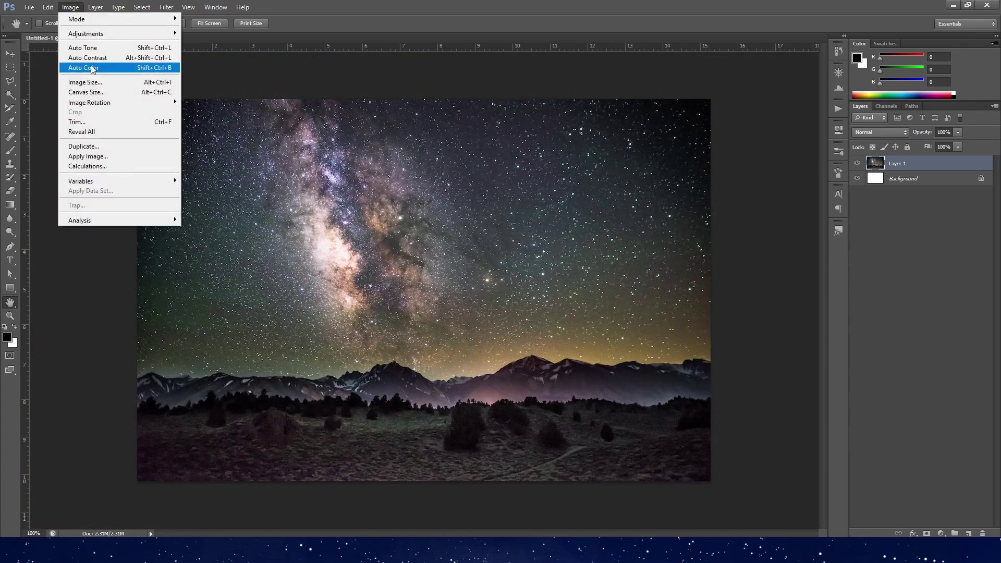
{"action": "left_click", "coordinate": [92, 82]}
{"action": "double_click", "coordinate": [461, 207]}
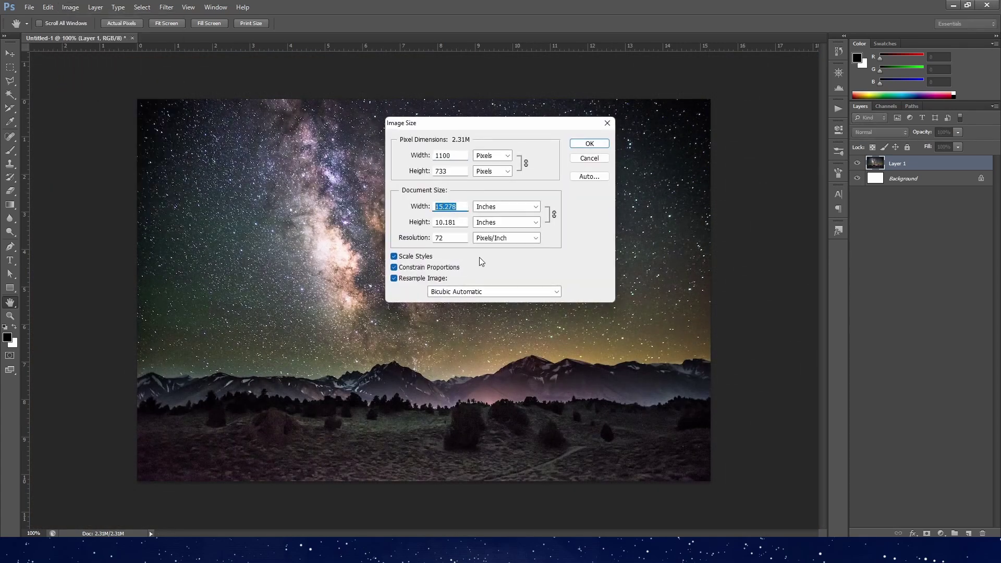
{"action": "type", "text": "50"}
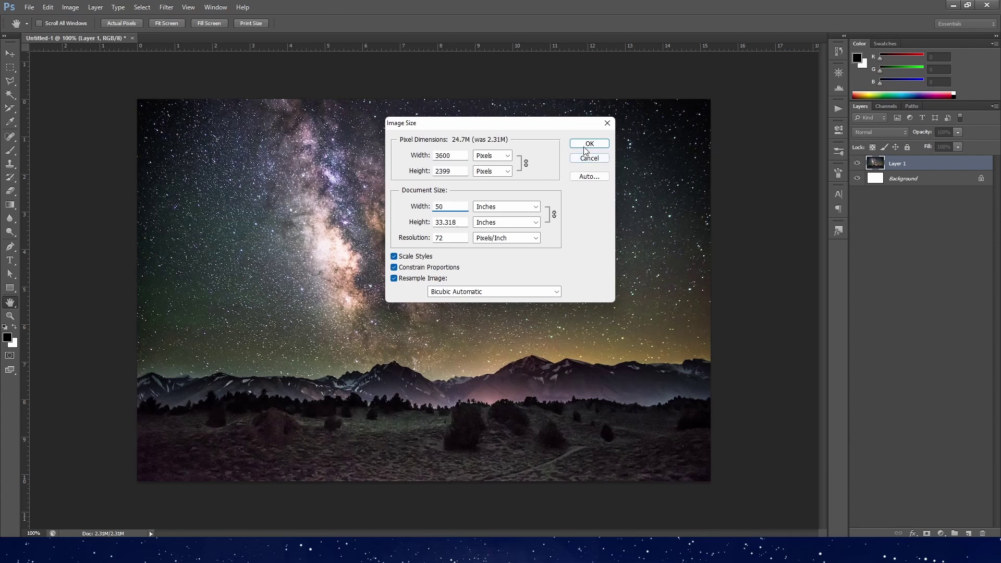
{"action": "left_click", "coordinate": [584, 143]}
Pan across the enlarged photo to inspect the Milky Way core, dark lane and orange star.
{"action": "left_click_drag", "start_coordinate": [473, 282], "coordinate": [645, 387]}
{"action": "left_click_drag", "start_coordinate": [342, 386], "coordinate": [496, 374]}
{"action": "left_click_drag", "start_coordinate": [531, 417], "coordinate": [461, 248]}
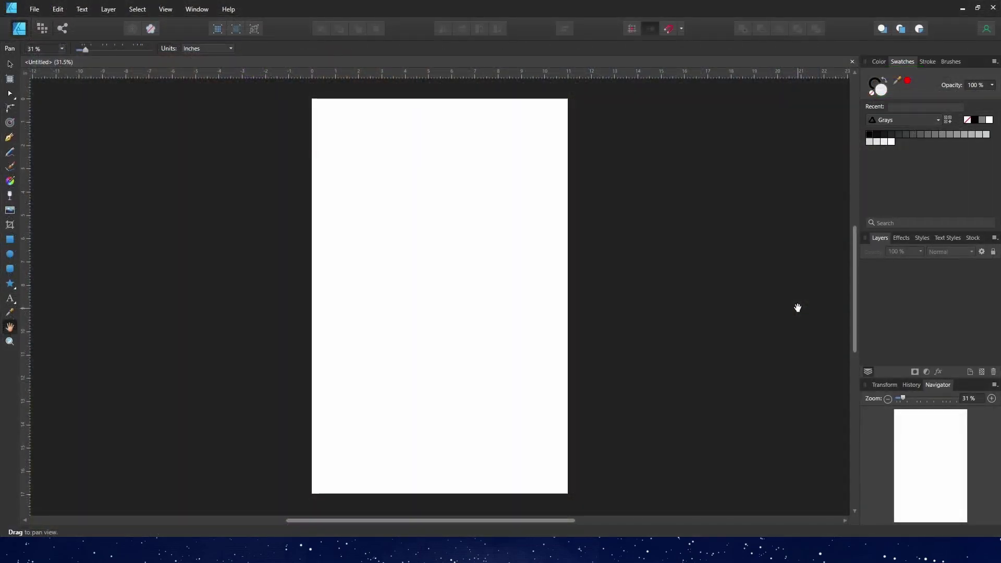
Draw a five-point star on the page and zoom in closely on its corner.
{"action": "left_click", "coordinate": [10, 286]}
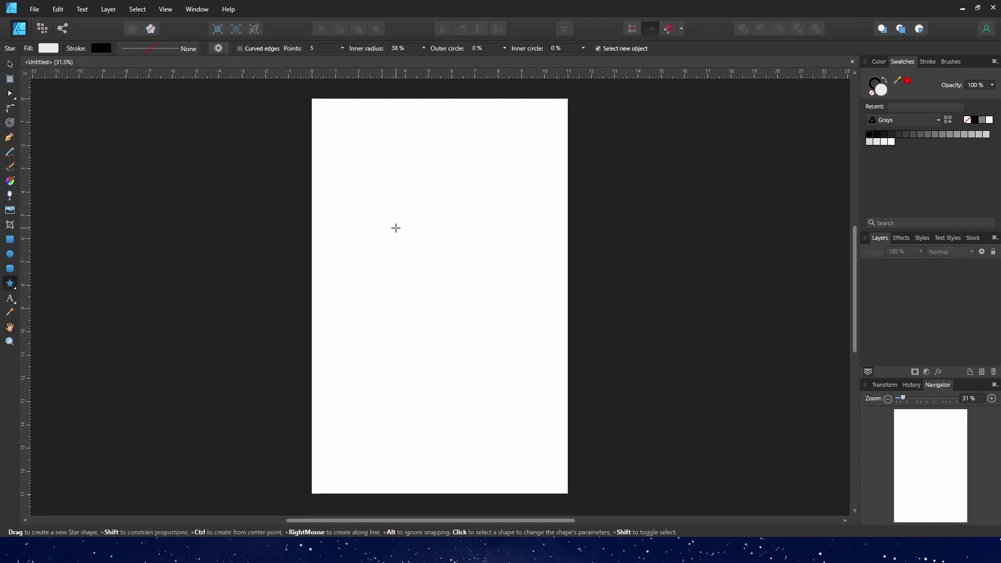
{"action": "left_click_drag", "start_coordinate": [397, 219], "coordinate": [448, 293]}
{"action": "key", "text": "z"}
{"action": "left_click_drag", "start_coordinate": [393, 184], "coordinate": [731, 357]}
{"action": "left_click_drag", "start_coordinate": [490, 241], "coordinate": [648, 324]}
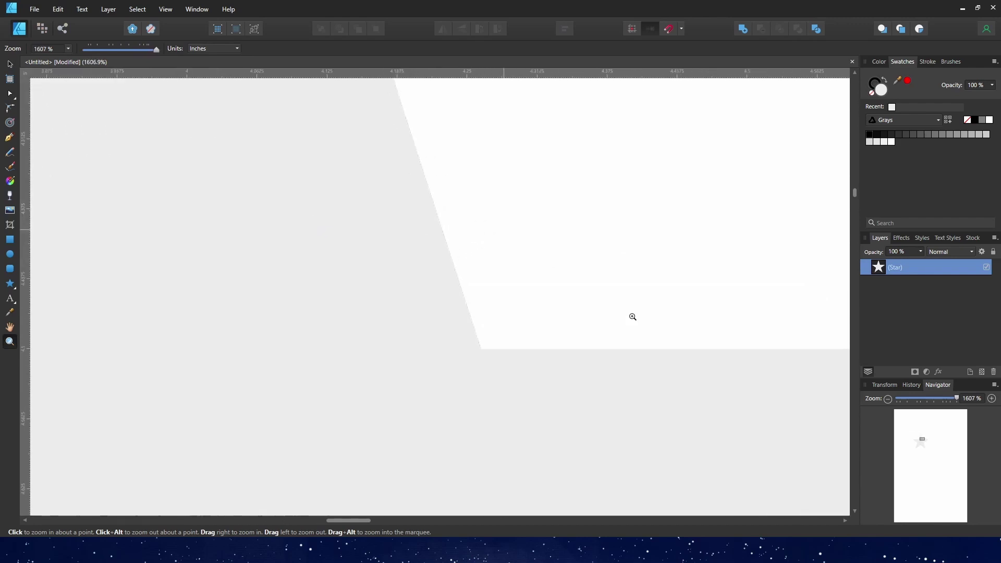
Convert the star to curves and drag its inner, right and left points into a distorted shape.
{"action": "key", "text": "v"}
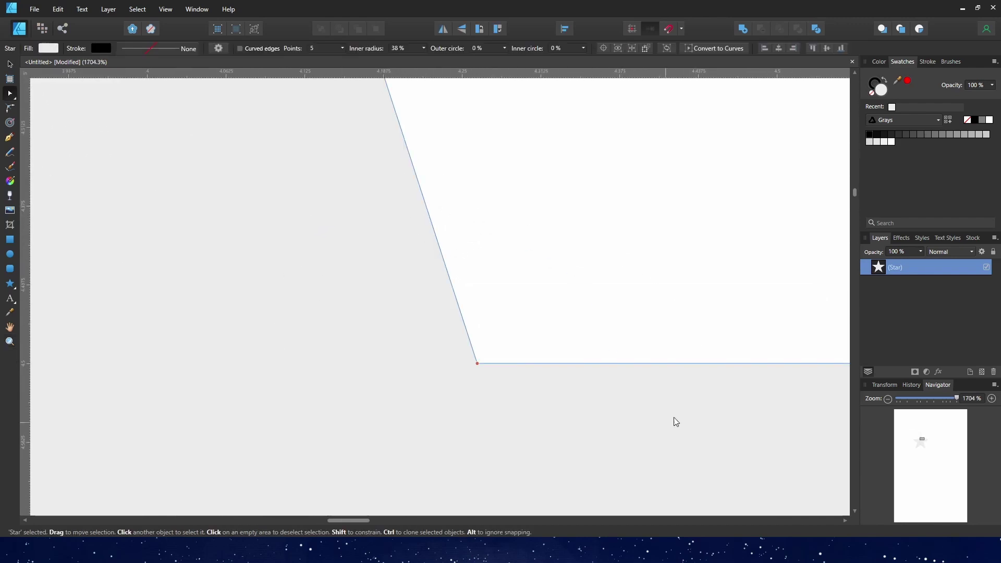
{"action": "key", "text": "ctrl+2"}
{"action": "key", "text": "ctrl+Return"}
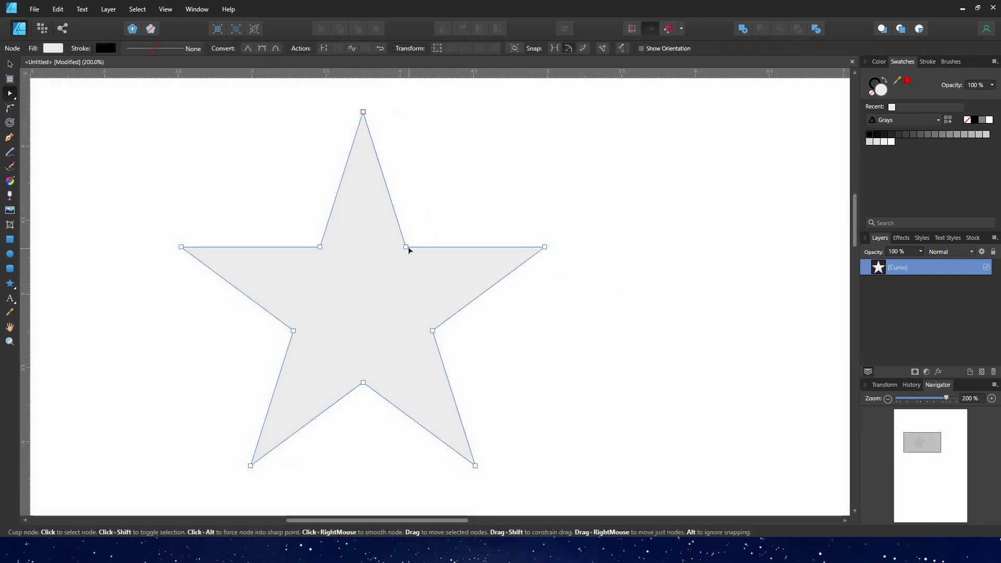
{"action": "mouse_move", "coordinate": [408, 249]}
{"action": "left_mouse_down"}
{"action": "mouse_move", "coordinate": [454, 210]}
{"action": "mouse_move", "coordinate": [390, 255]}
{"action": "left_mouse_up"}
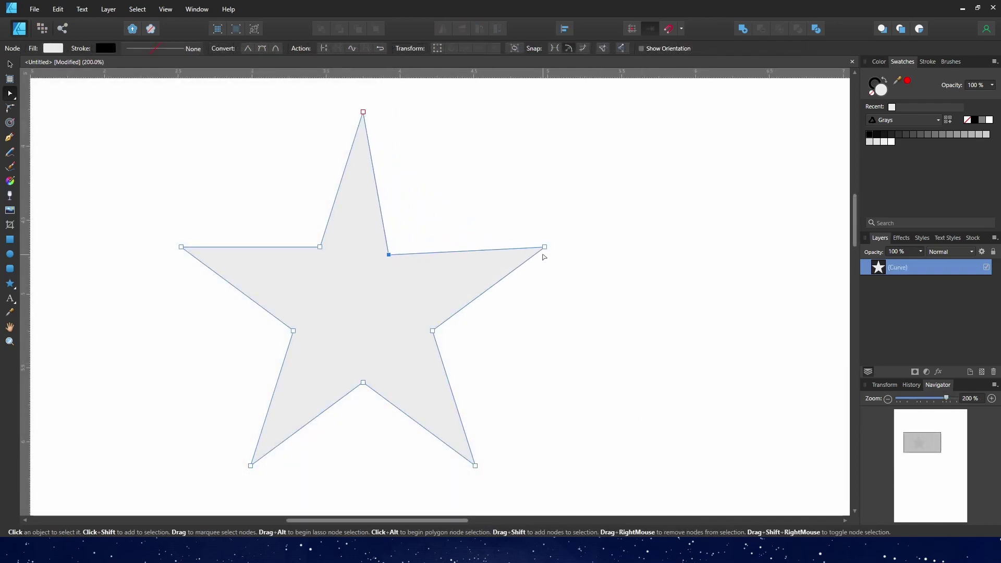
{"action": "left_click_drag", "start_coordinate": [544, 247], "coordinate": [549, 302]}
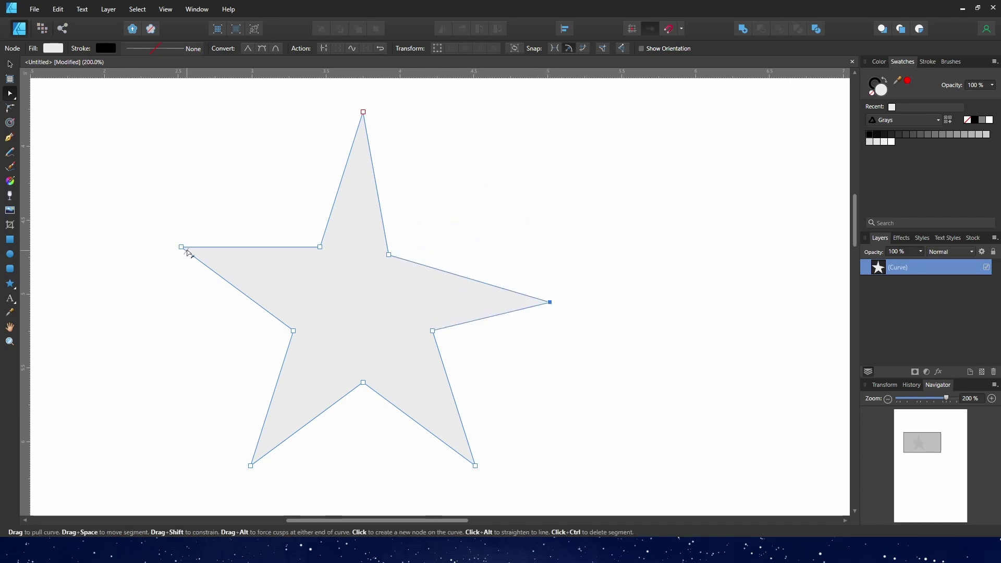
{"action": "left_click_drag", "start_coordinate": [182, 248], "coordinate": [172, 156]}
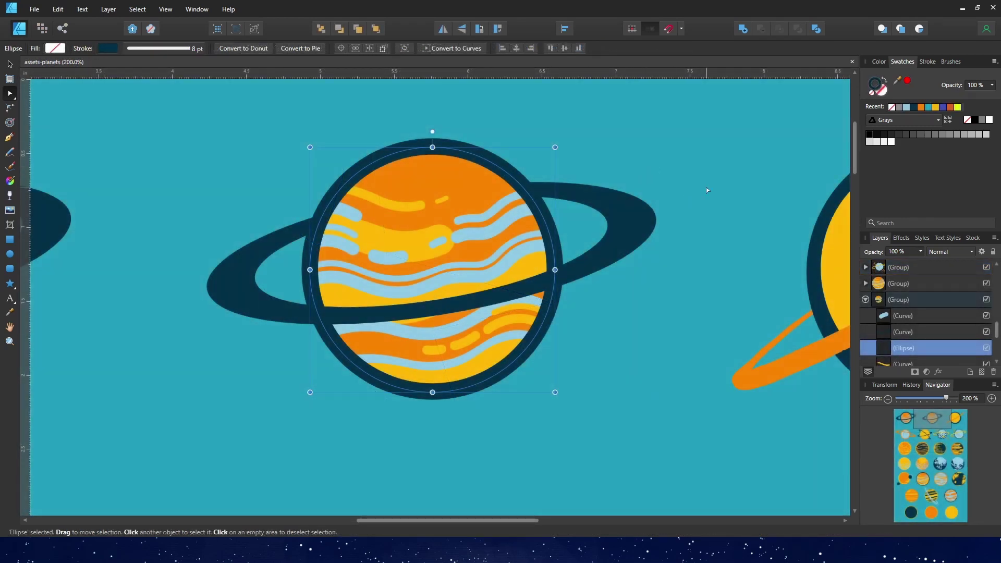
{"action": "mouse_move", "coordinate": [438, 151]}
{"action": "left_mouse_down"}
{"action": "mouse_move", "coordinate": [439, 125]}
{"action": "mouse_move", "coordinate": [438, 147]}
{"action": "left_mouse_up"}
{"action": "key", "text": "v"}
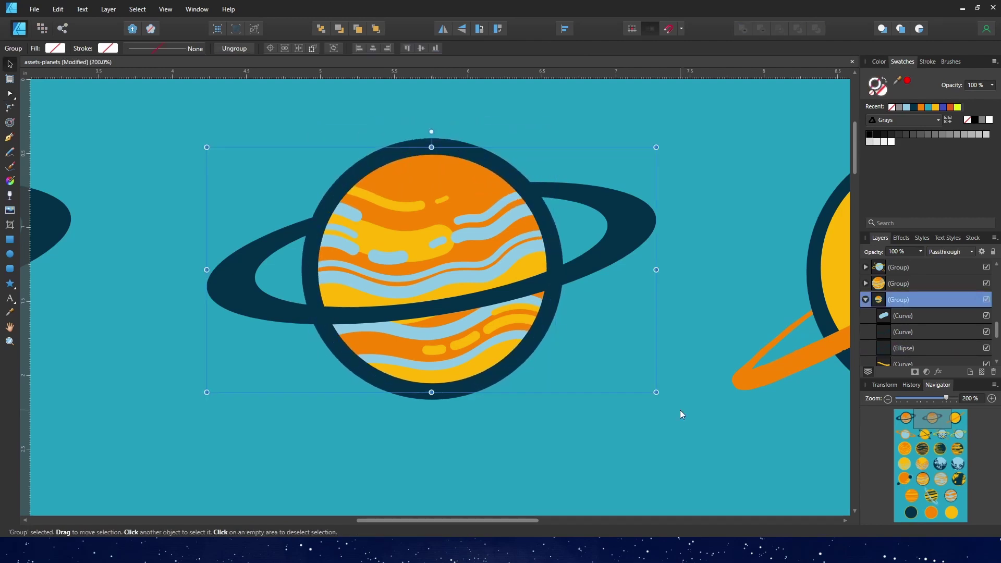
{"action": "key", "text": "ctrl+minus"}
{"action": "key", "text": "ctrl+minus"}
{"action": "key", "text": "ctrl+minus"}
{"action": "key", "text": "ctrl+minus"}
{"action": "key", "text": "ctrl+minus"}
{"action": "left_click", "coordinate": [434, 288]}
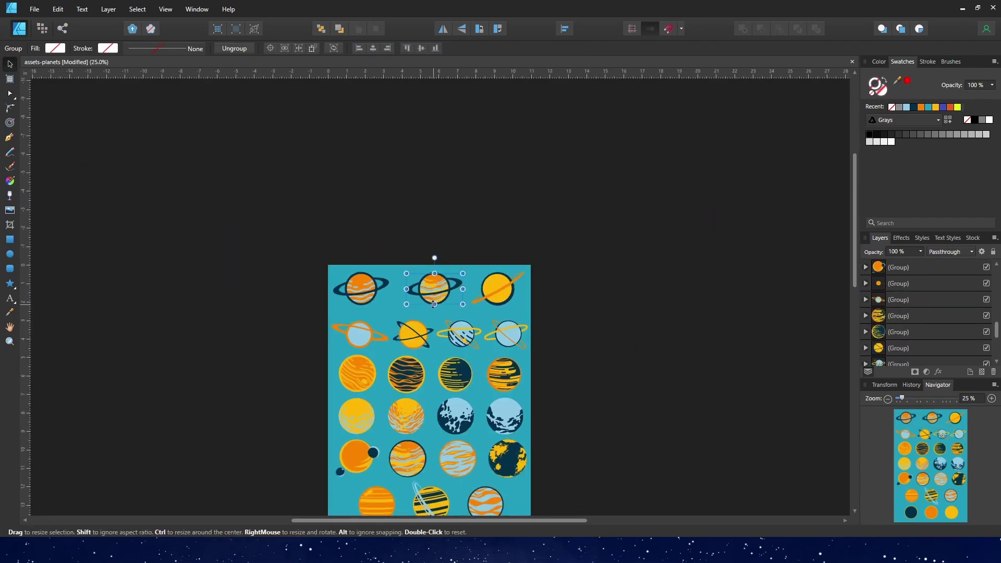
{"action": "left_click_drag", "start_coordinate": [435, 305], "coordinate": [435, 367]}
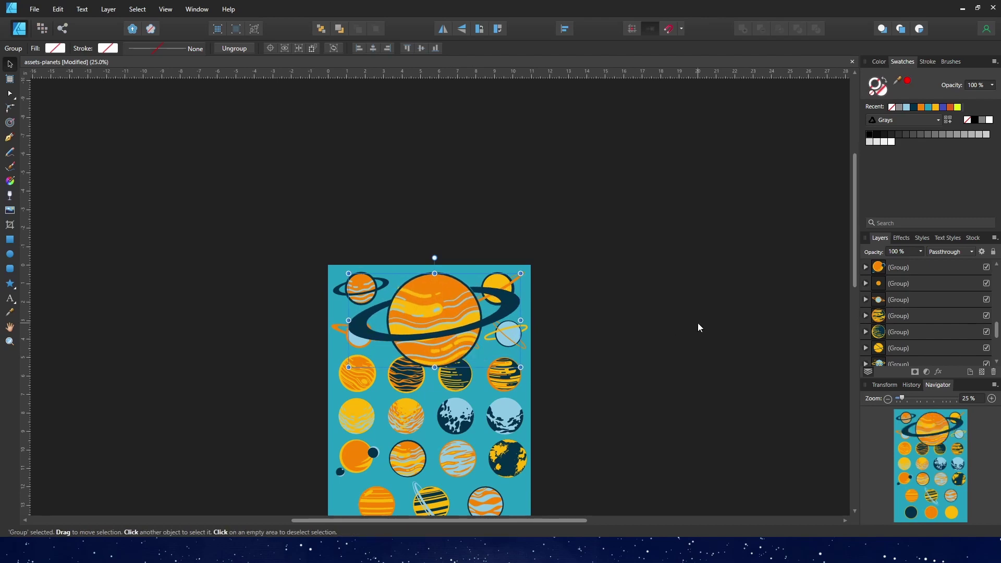
{"action": "key", "text": "ctrl+plus"}
{"action": "key", "text": "ctrl+plus"}
{"action": "key", "text": "ctrl+plus"}
{"action": "key", "text": "ctrl+plus"}
{"action": "key", "text": "ctrl+plus"}
{"action": "key", "text": "ctrl+plus"}
{"action": "key", "text": "ctrl+plus"}
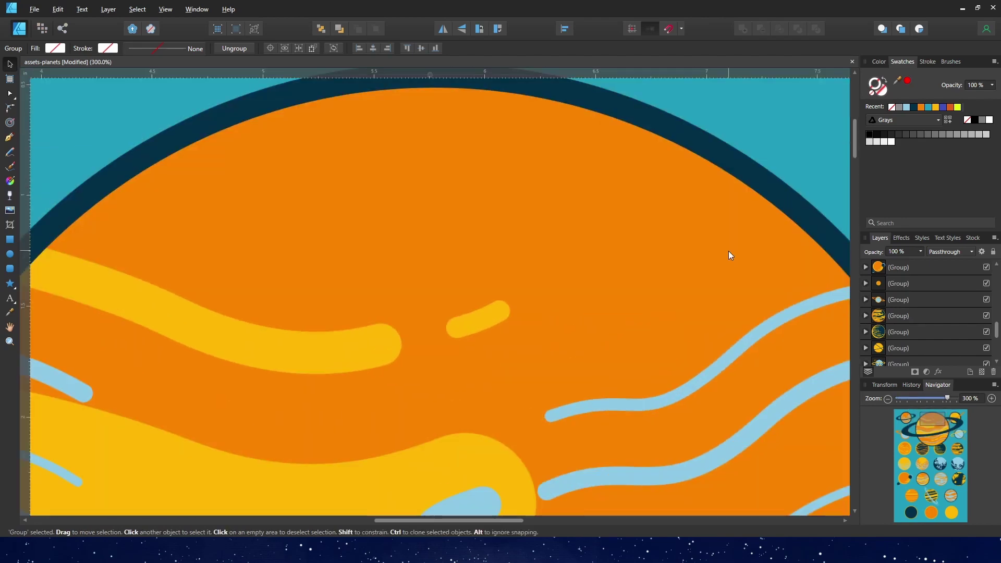
{"action": "left_click_drag", "start_coordinate": [755, 192], "coordinate": [601, 237]}
{"action": "left_click_drag", "start_coordinate": [516, 398], "coordinate": [640, 280]}
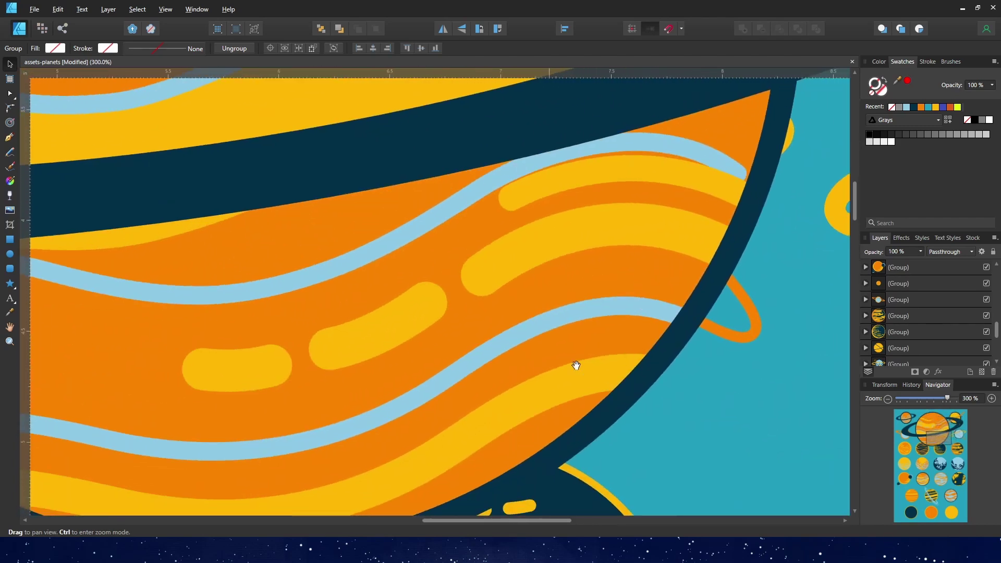
{"action": "mouse_move", "coordinate": [405, 363]}
{"action": "left_mouse_down"}
{"action": "mouse_move", "coordinate": [644, 322]}
{"action": "mouse_move", "coordinate": [681, 384]}
{"action": "mouse_move", "coordinate": [626, 465]}
{"action": "left_mouse_up"}
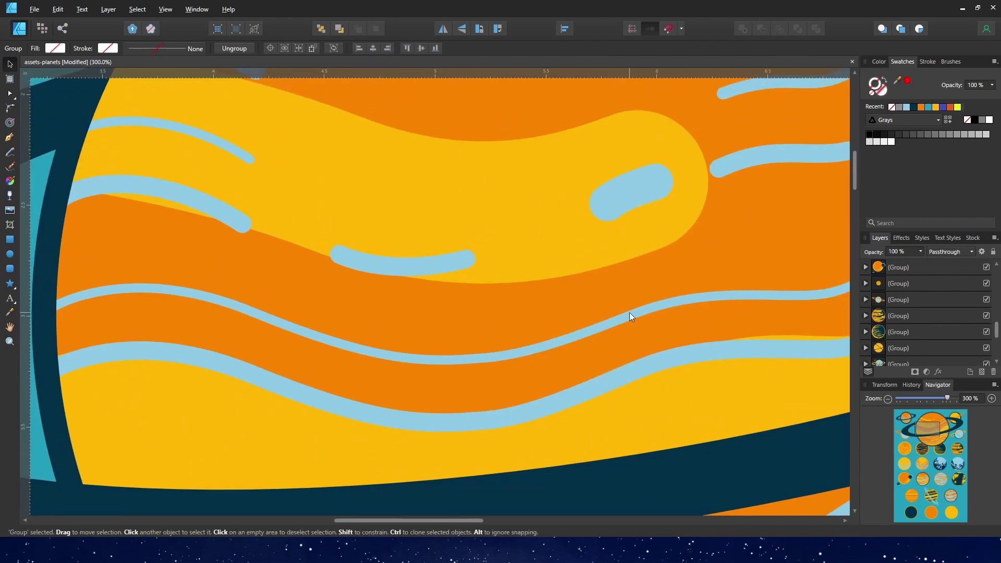
{"action": "key", "text": "ctrl+plus"}
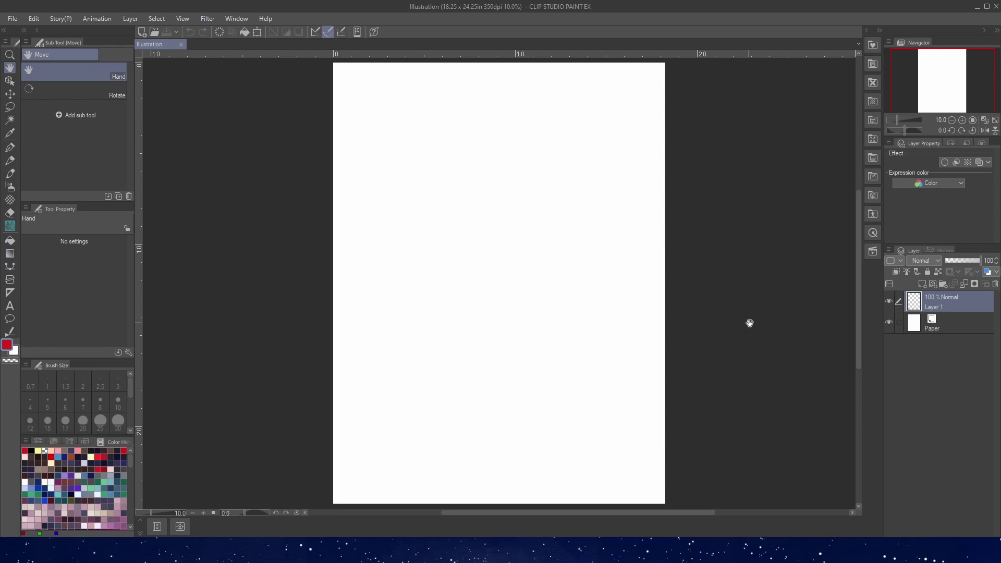
Add a new vector layer and select the Hard airbrush at brush size 600.
{"action": "left_click", "coordinate": [934, 287]}
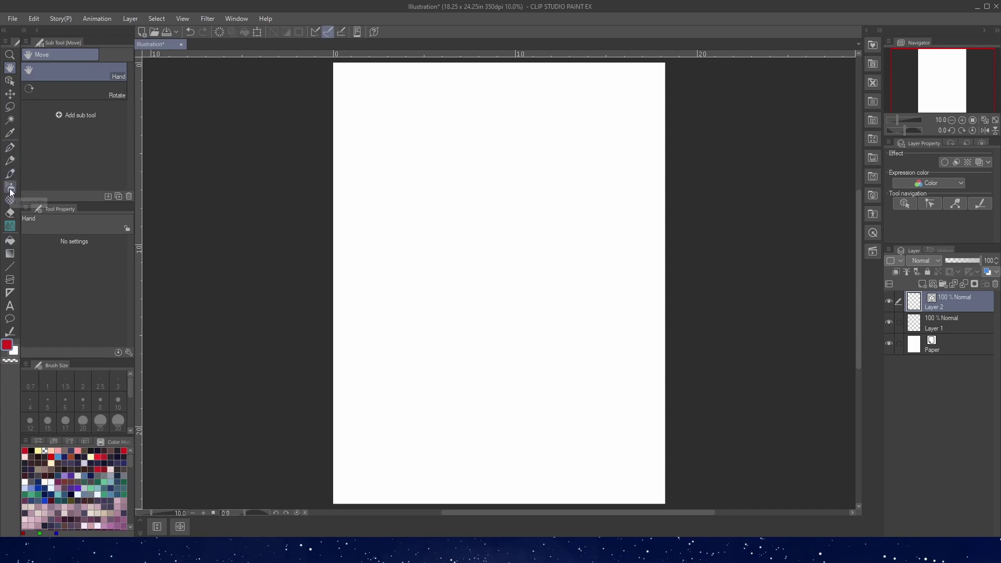
{"action": "left_click", "coordinate": [10, 266]}
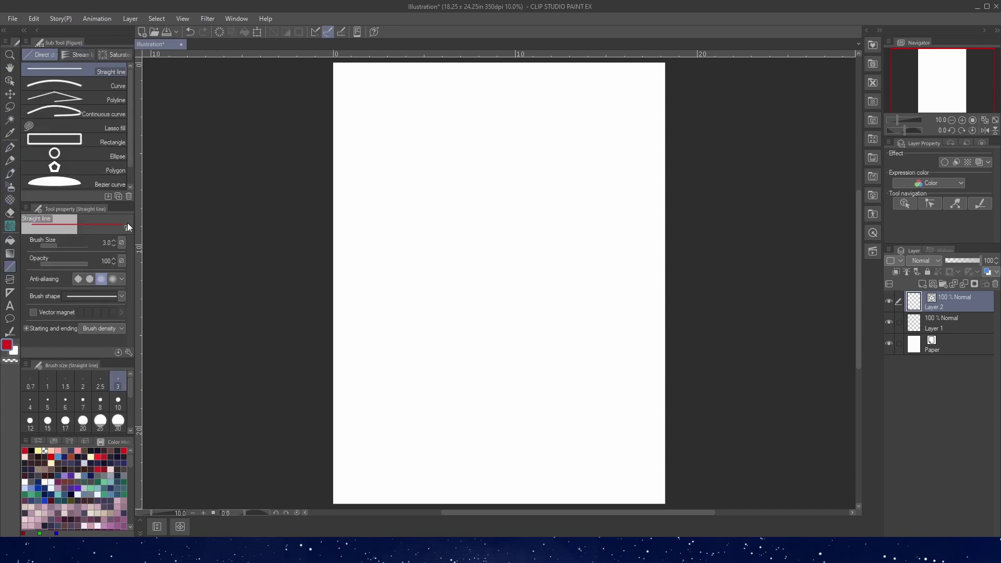
{"action": "key", "text": "o"}
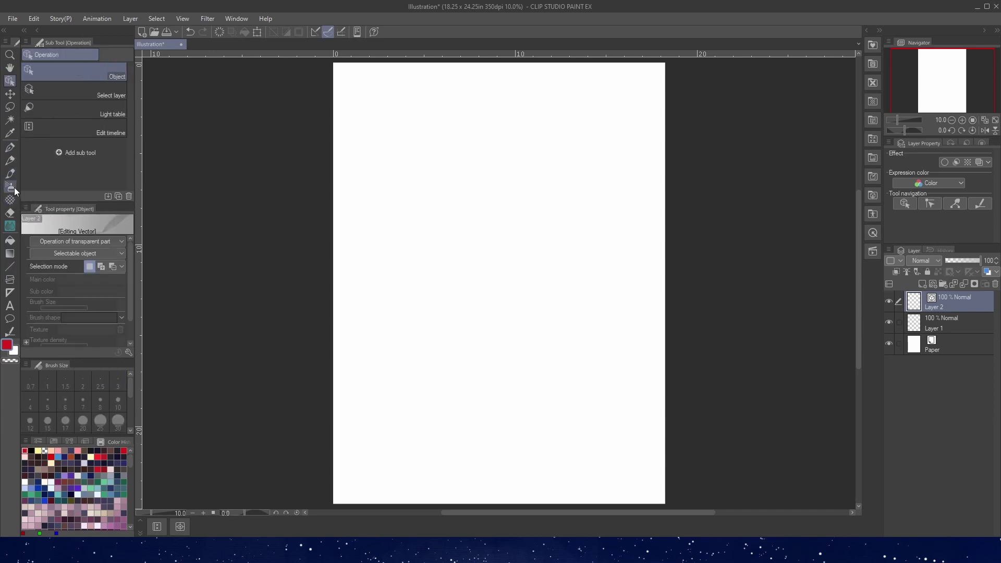
{"action": "left_click", "coordinate": [14, 187]}
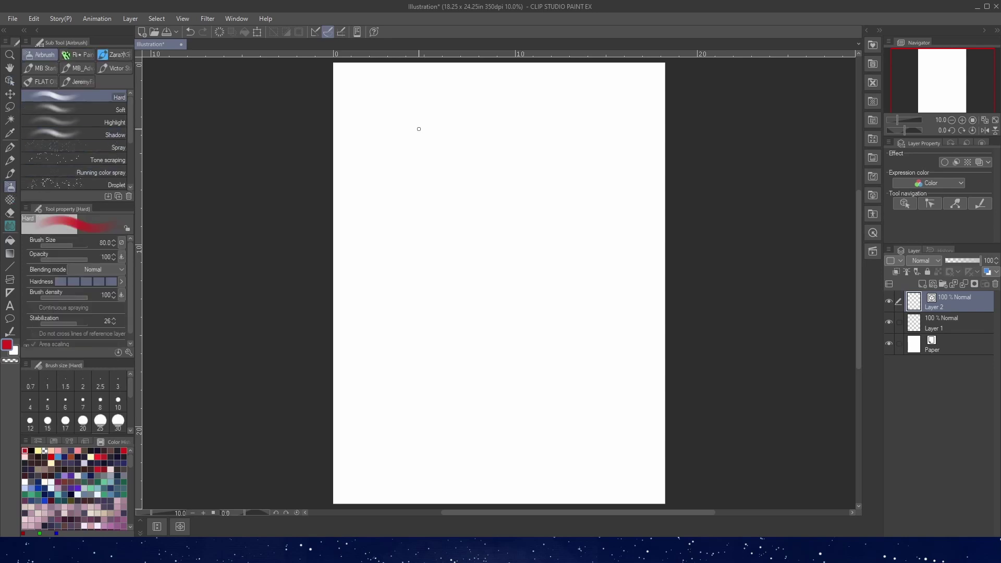
{"action": "key", "text": "bracketright"}
{"action": "key", "text": "bracketright"}
{"action": "key", "text": "bracketright"}
{"action": "key", "text": "bracketright"}
{"action": "key", "text": "bracketright"}
{"action": "key", "text": "bracketright"}
{"action": "key", "text": "bracketright"}
{"action": "key", "text": "bracketright"}
{"action": "key", "text": "bracketright"}
Paint a thick red airbrush stroke down the page and select it to show its vector points.
{"action": "left_click_drag", "start_coordinate": [419, 128], "coordinate": [463, 346]}
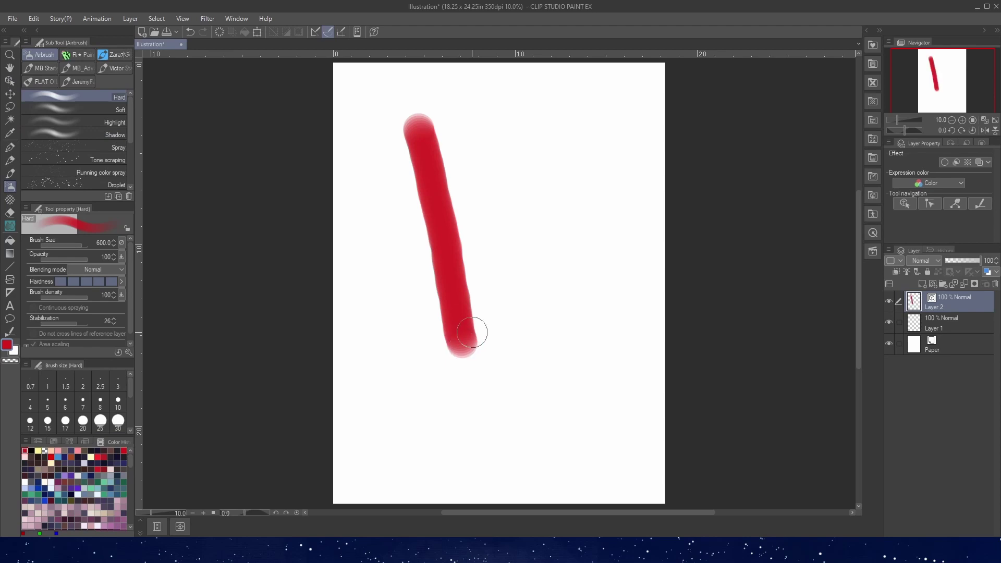
{"action": "left_click", "coordinate": [4, 81]}
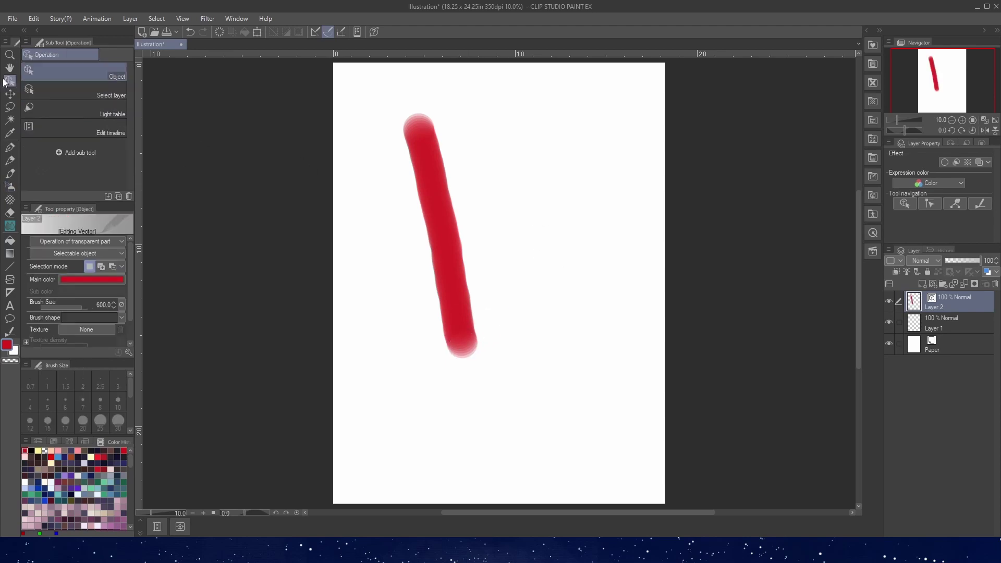
{"action": "left_click", "coordinate": [435, 193]}
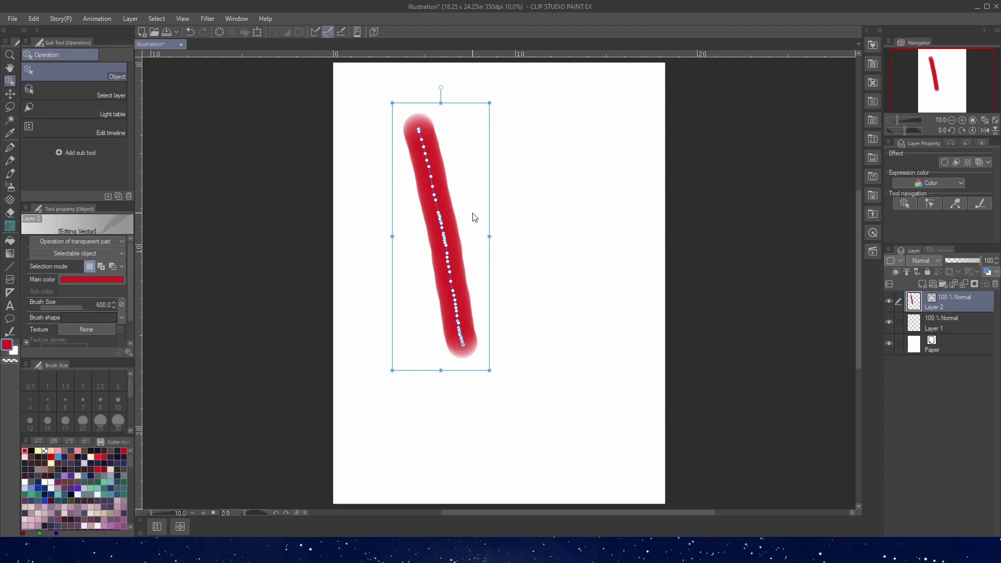
Zoom to 1600% on the stroke's edge and pan across it to inspect the soft edge.
{"action": "left_click", "coordinate": [9, 54]}
{"action": "left_click_drag", "start_coordinate": [393, 103], "coordinate": [466, 173]}
{"action": "left_click_drag", "start_coordinate": [517, 195], "coordinate": [534, 212]}
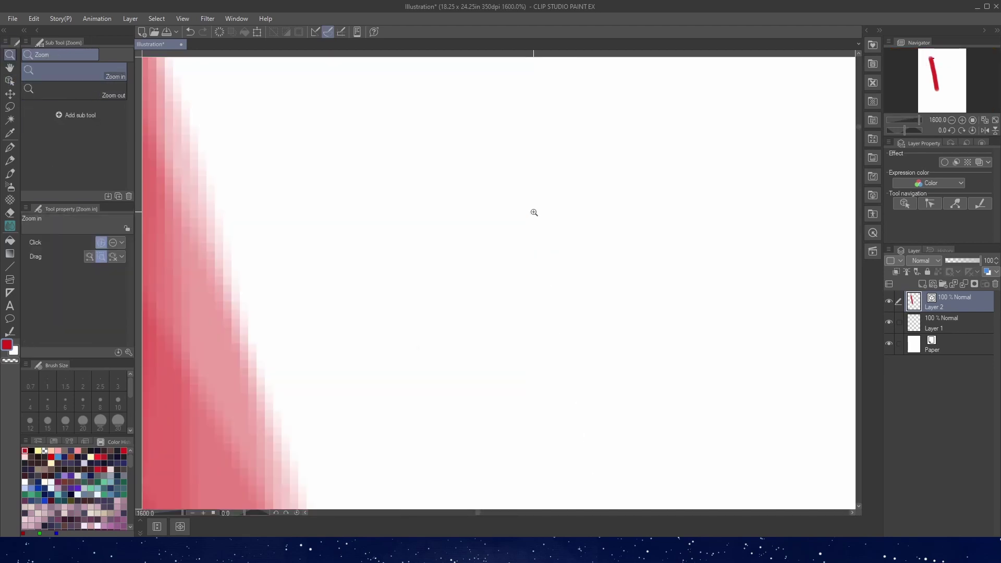
{"action": "key", "text": "h"}
{"action": "left_click_drag", "start_coordinate": [362, 225], "coordinate": [608, 223]}
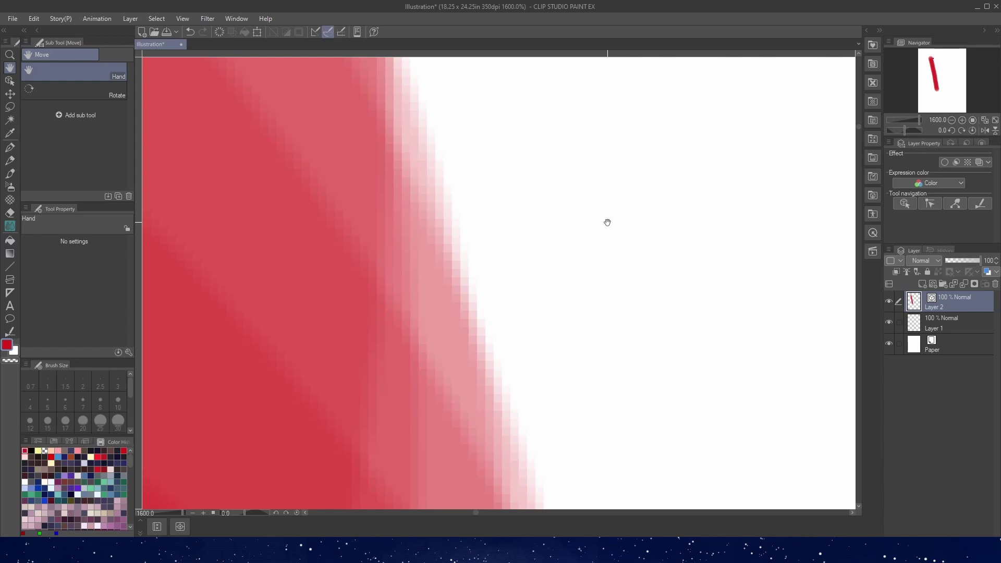
Fit the page back in view and draw a size-8.0 rectangle outline to the right of the stroke.
{"action": "key", "text": "ctrl+0"}
{"action": "key", "text": "u"}
{"action": "left_click_drag", "start_coordinate": [477, 188], "coordinate": [602, 297]}
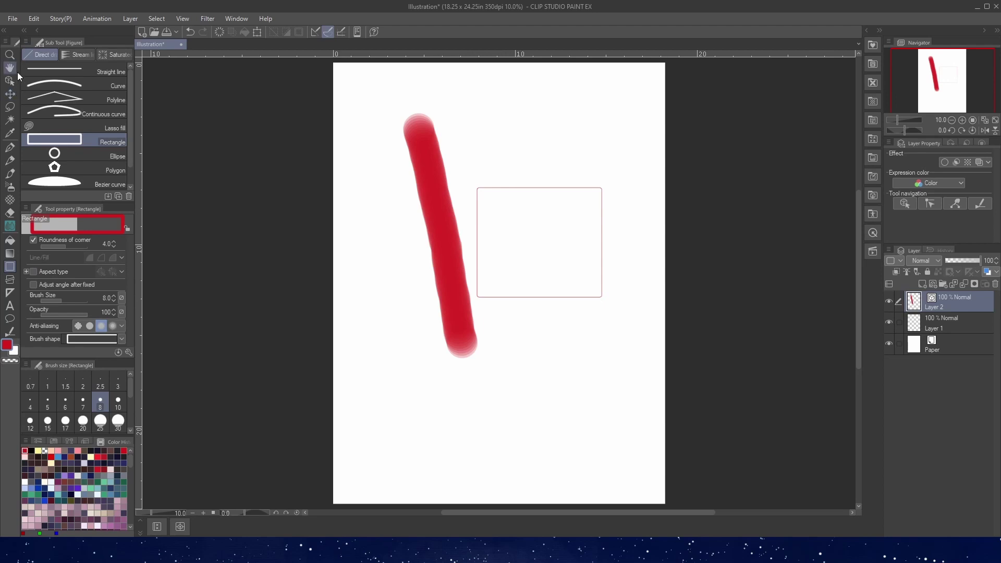
Magnify the rectangle's rounded top-left corner, then draw a red circle outline in Photoshop.
{"action": "left_click", "coordinate": [10, 54]}
{"action": "left_click_drag", "start_coordinate": [473, 176], "coordinate": [500, 212]}
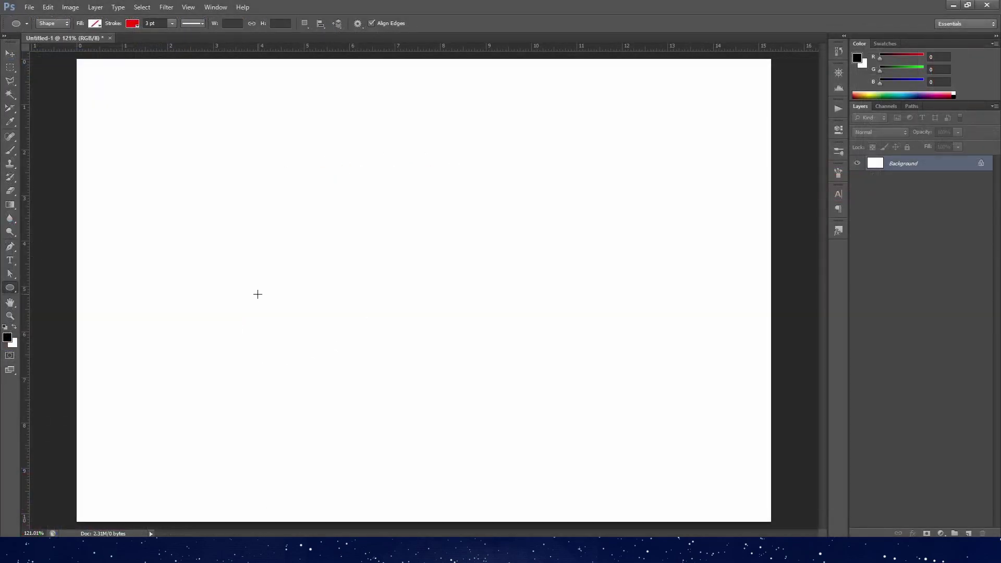
{"action": "left_click_drag", "start_coordinate": [299, 301], "coordinate": [463, 125]}
Zoom in around the red circle on the Ellipse 1 layer in Photoshop.
{"action": "key", "text": "z"}
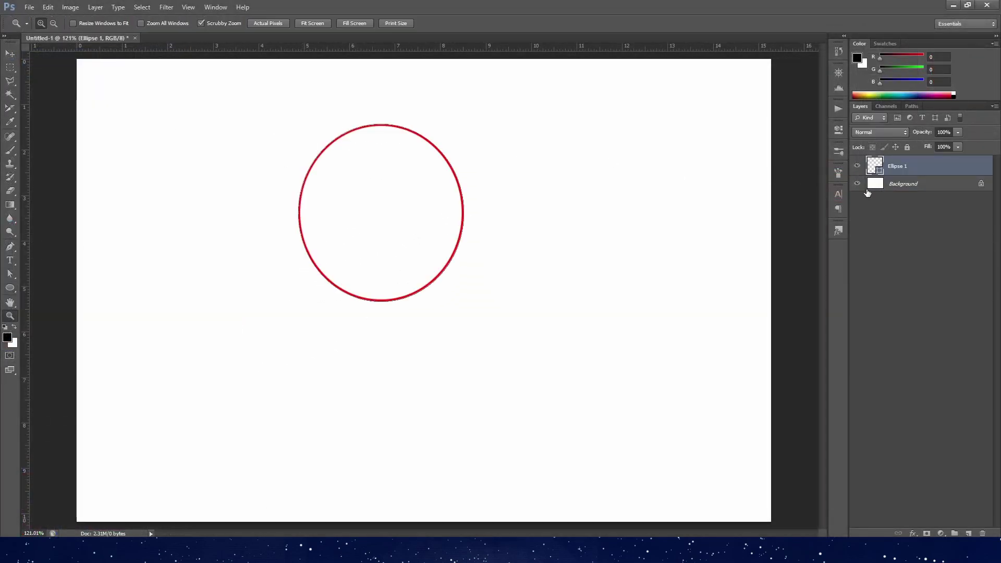
{"action": "left_click", "coordinate": [887, 186]}
{"action": "left_click_drag", "start_coordinate": [340, 121], "coordinate": [622, 223]}
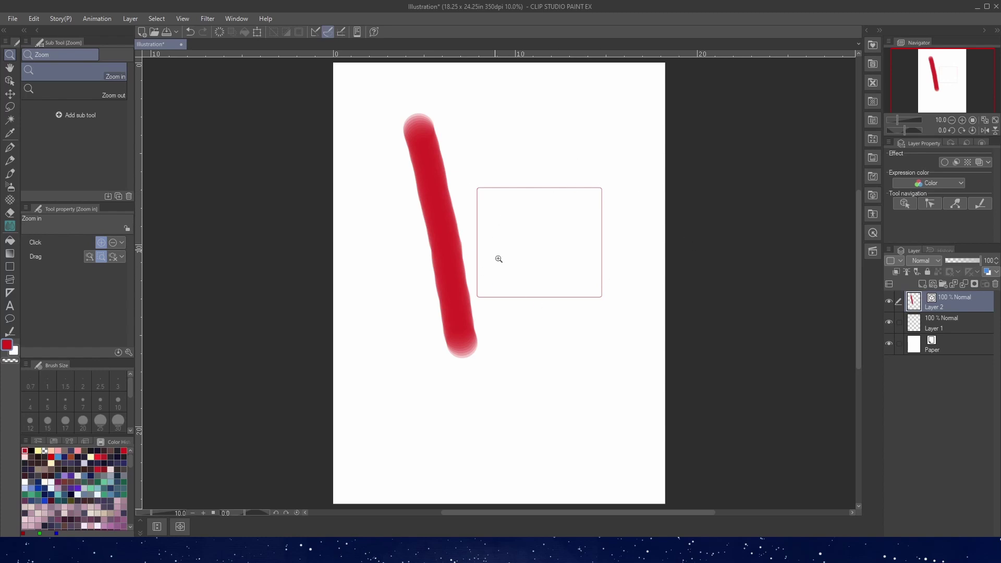
On Layer 1, fill the rectangle's interior with dark navy blue from the Color Set.
{"action": "key", "text": "ctrl+plus"}
{"action": "key", "text": "ctrl+plus"}
{"action": "key", "text": "alt+bracketleft"}
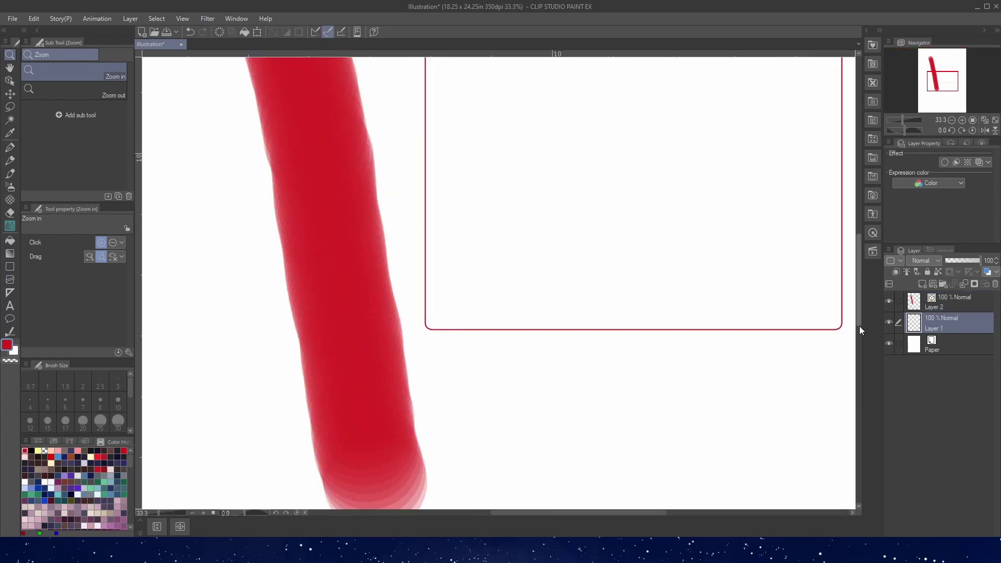
{"action": "key", "text": "g"}
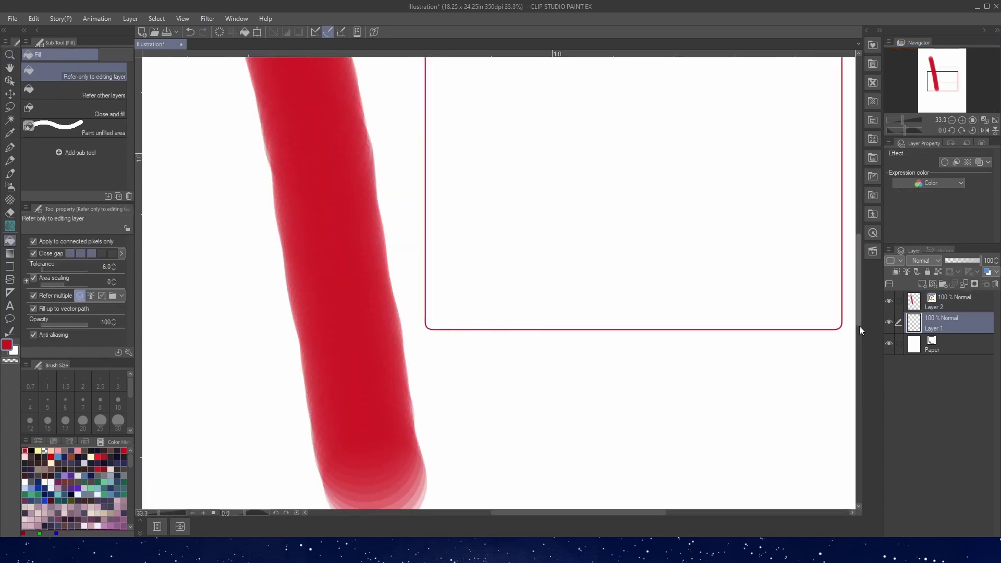
{"action": "left_click", "coordinate": [124, 463]}
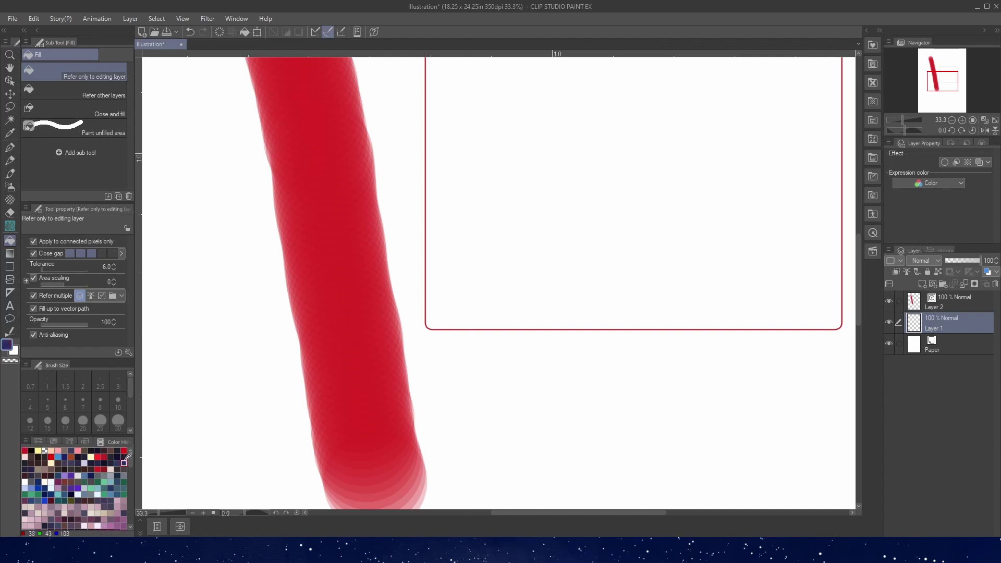
{"action": "left_click", "coordinate": [524, 263]}
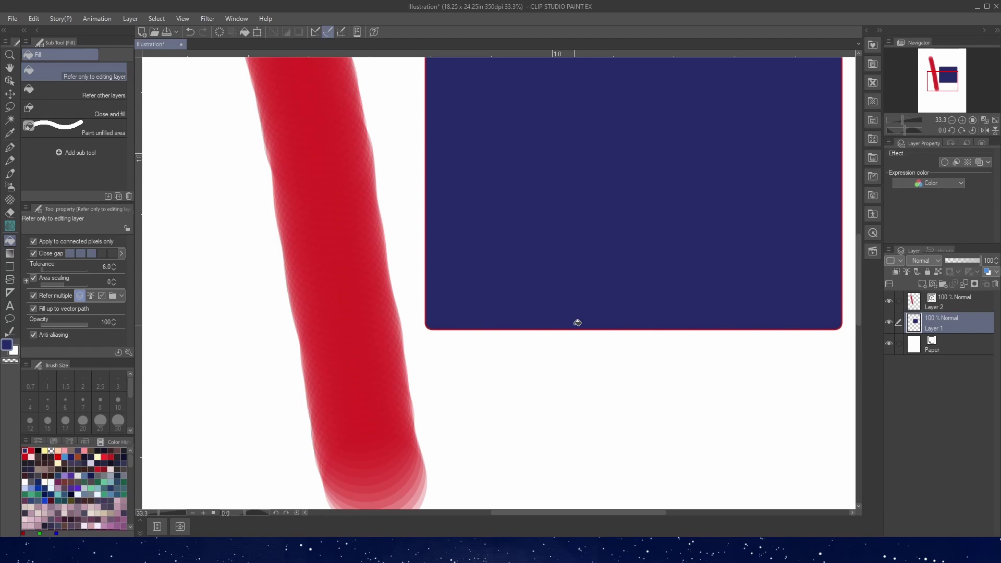
Rasterize Layer 2 from its layer context menu.
{"action": "key", "text": "o"}
{"action": "key", "text": "alt+bracketright"}
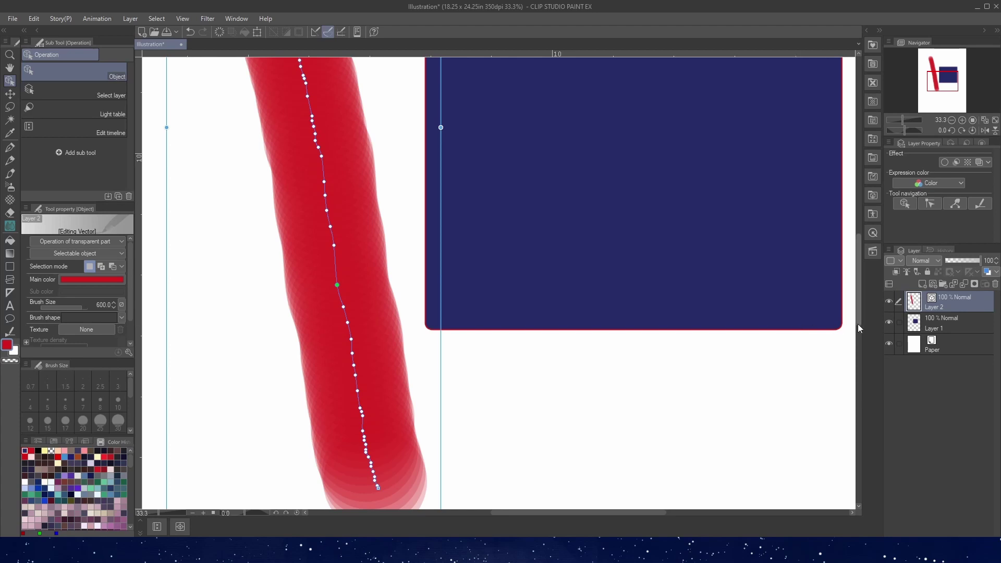
{"action": "right_click", "coordinate": [955, 306]}
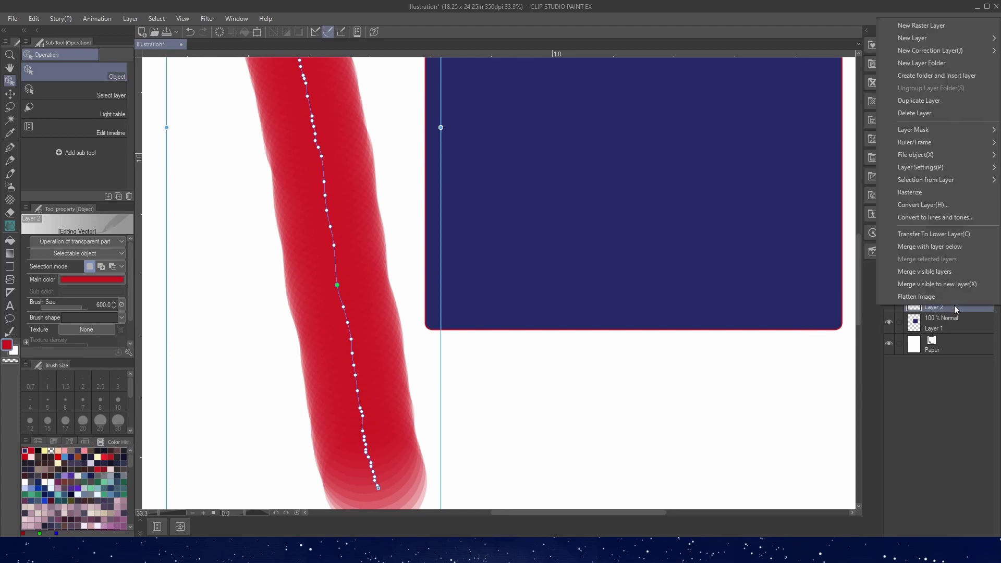
{"action": "left_click", "coordinate": [934, 196]}
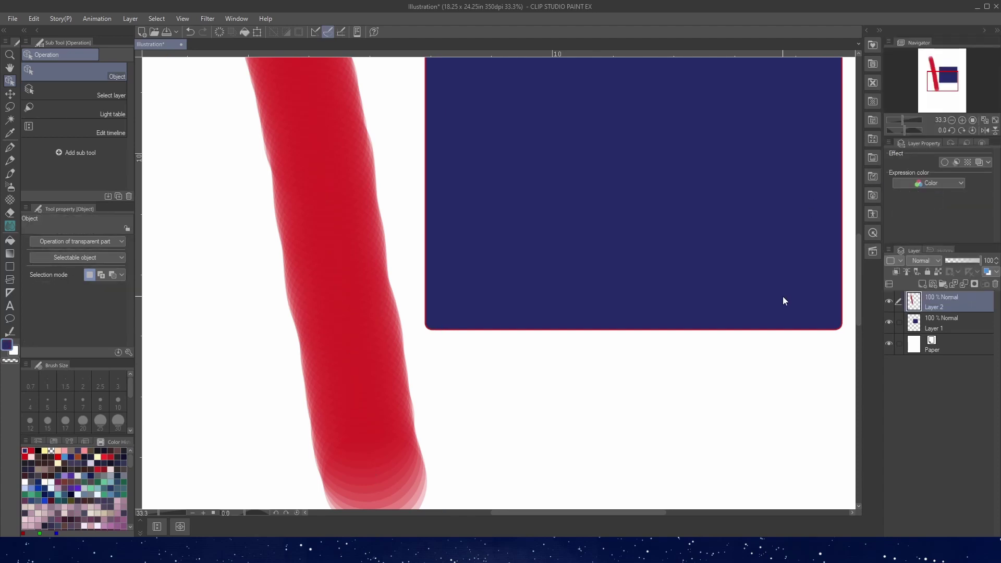
Try a Soft airbrush stroke over the red stroke, then undo it.
{"action": "left_click", "coordinate": [11, 187]}
{"action": "left_click", "coordinate": [93, 112]}
{"action": "mouse_move", "coordinate": [302, 224]}
{"action": "left_mouse_down"}
{"action": "mouse_move", "coordinate": [317, 371]}
{"action": "mouse_move", "coordinate": [299, 255]}
{"action": "mouse_move", "coordinate": [270, 385]}
{"action": "mouse_move", "coordinate": [255, 274]}
{"action": "mouse_move", "coordinate": [346, 361]}
{"action": "mouse_move", "coordinate": [376, 444]}
{"action": "mouse_move", "coordinate": [306, 326]}
{"action": "mouse_move", "coordinate": [407, 408]}
{"action": "mouse_move", "coordinate": [369, 440]}
{"action": "left_mouse_up"}
{"action": "key", "text": "ctrl+z"}
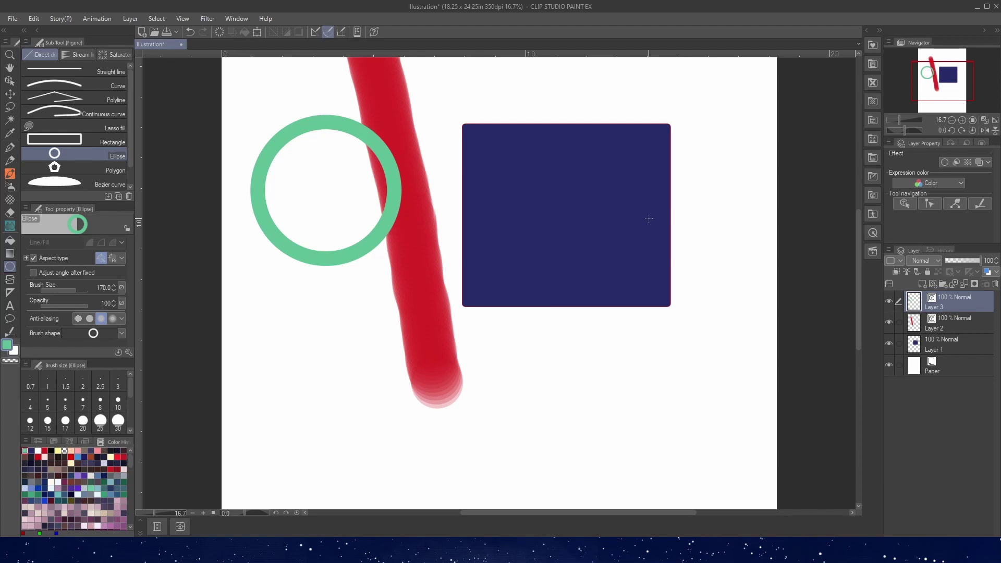
Undo the previous action.
{"action": "key", "text": "ctrl+z"}
Transfer Layer 3 down, bulge the red stroke toward the navy rectangle, then delete Layer 3.
{"action": "left_click", "coordinate": [950, 284]}
{"action": "left_click", "coordinate": [9, 80]}
{"action": "left_click_drag", "start_coordinate": [426, 312], "coordinate": [457, 313]}
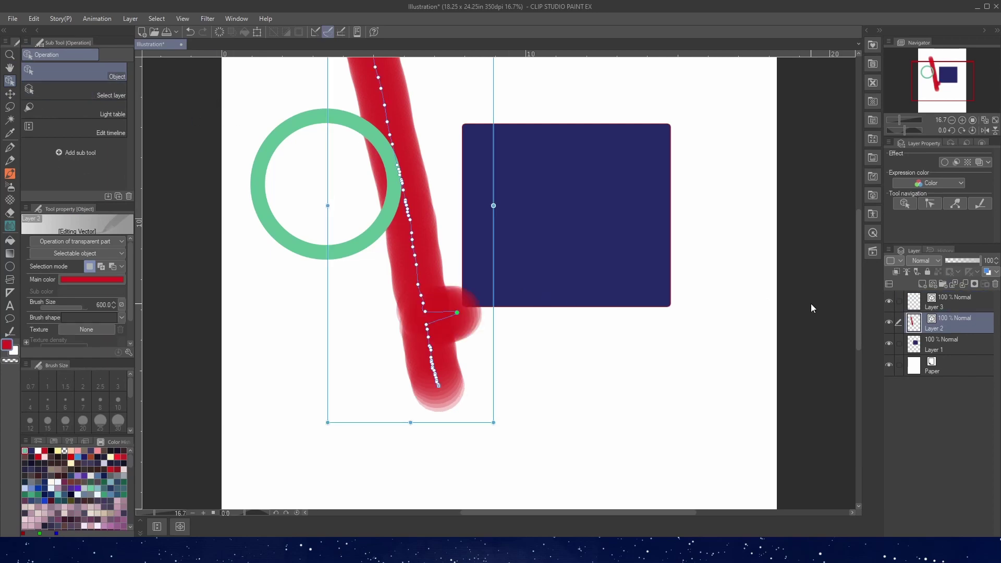
{"action": "left_click", "coordinate": [944, 302]}
{"action": "left_click", "coordinate": [996, 284]}
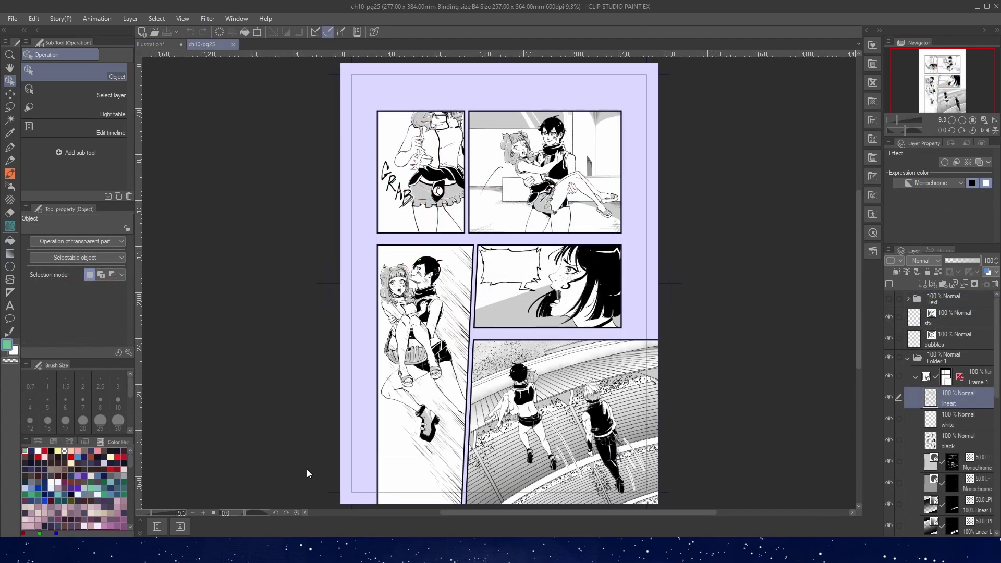
Zoom in on the boy's panel and select background vector lines with the Object tool.
{"action": "key", "text": "slash"}
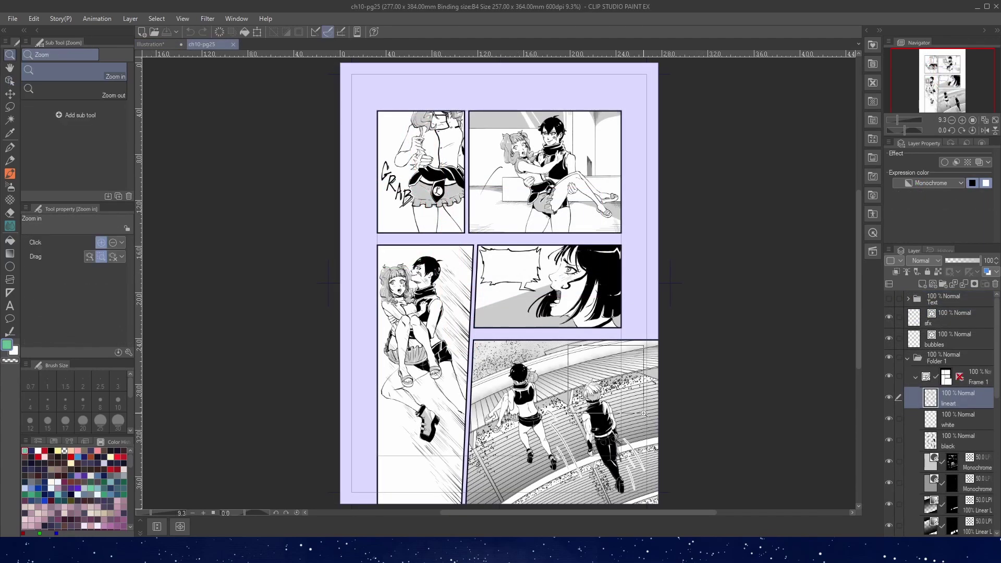
{"action": "left_click_drag", "start_coordinate": [561, 350], "coordinate": [647, 415]}
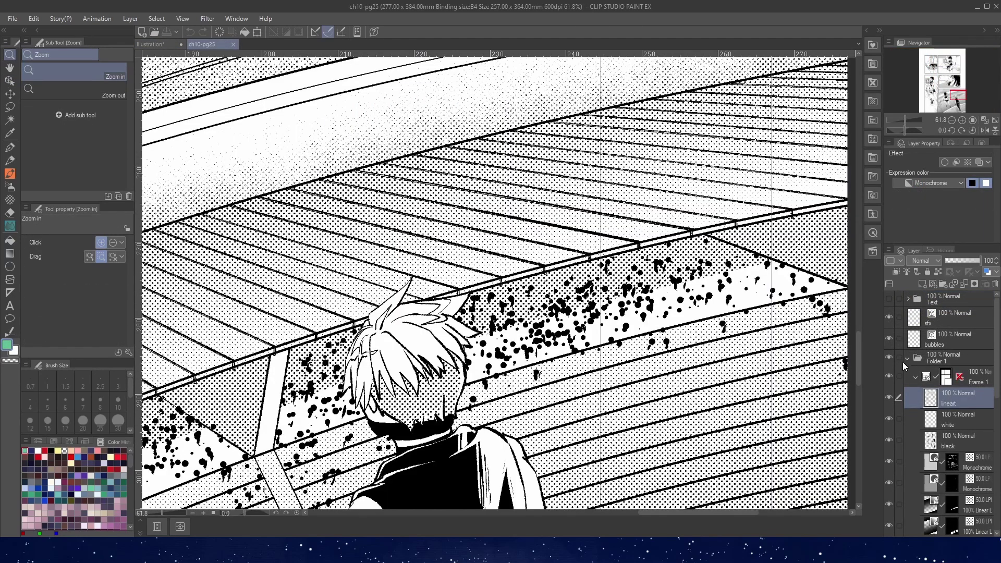
{"action": "scroll", "coordinate": [941, 399], "scroll_direction": "down", "scroll_amount": 5}
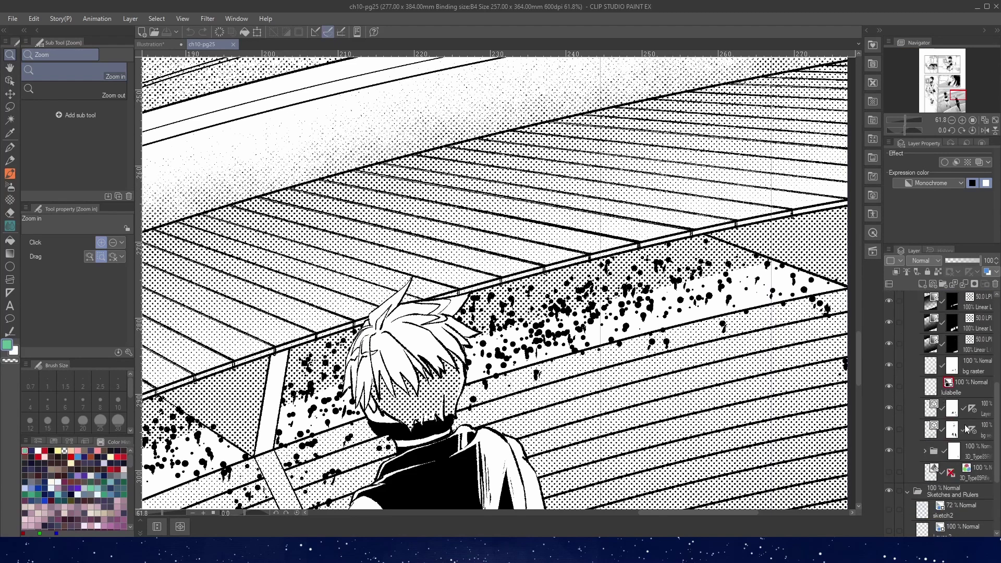
{"action": "left_click", "coordinate": [933, 438]}
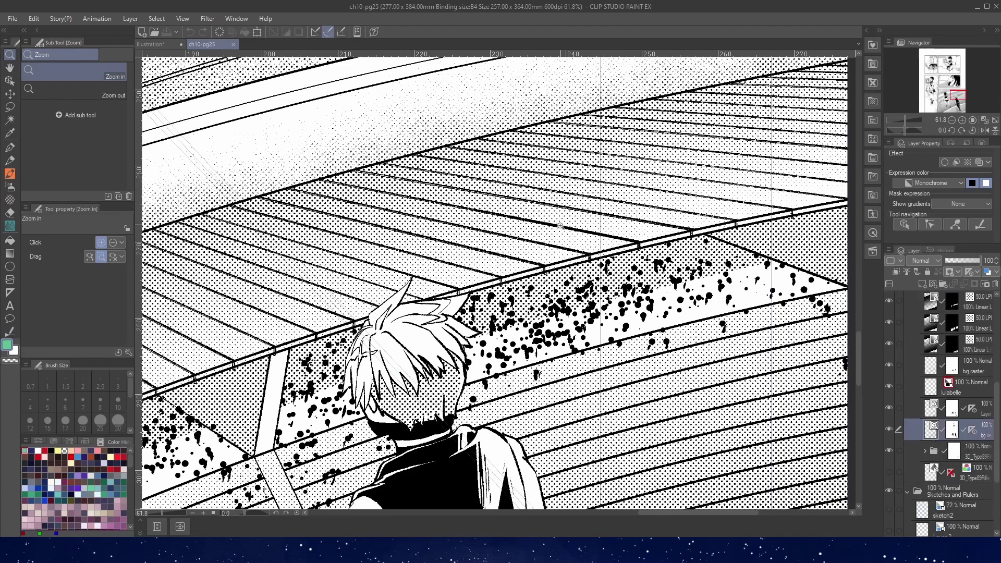
{"action": "left_click", "coordinate": [9, 81]}
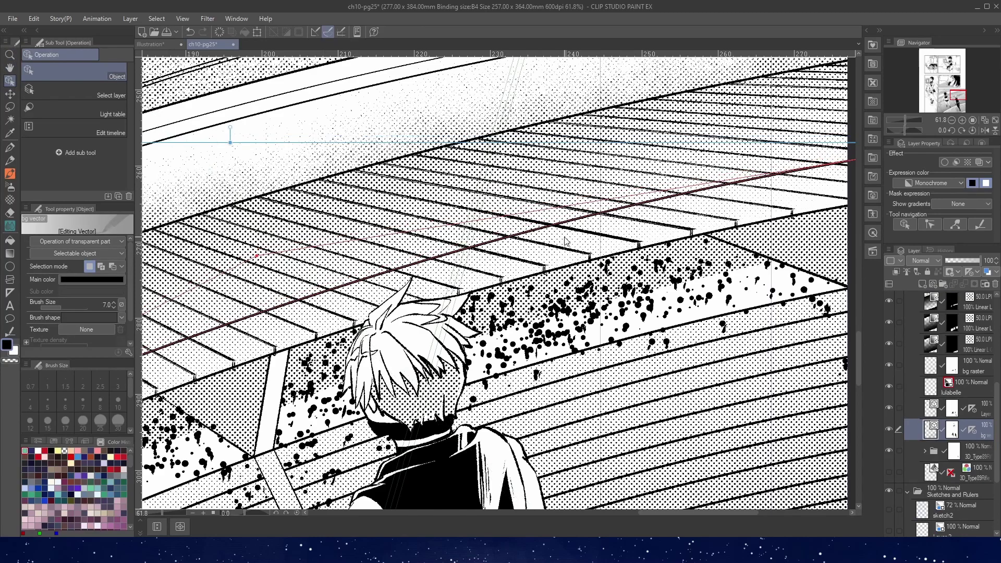
{"action": "left_click", "coordinate": [616, 254]}
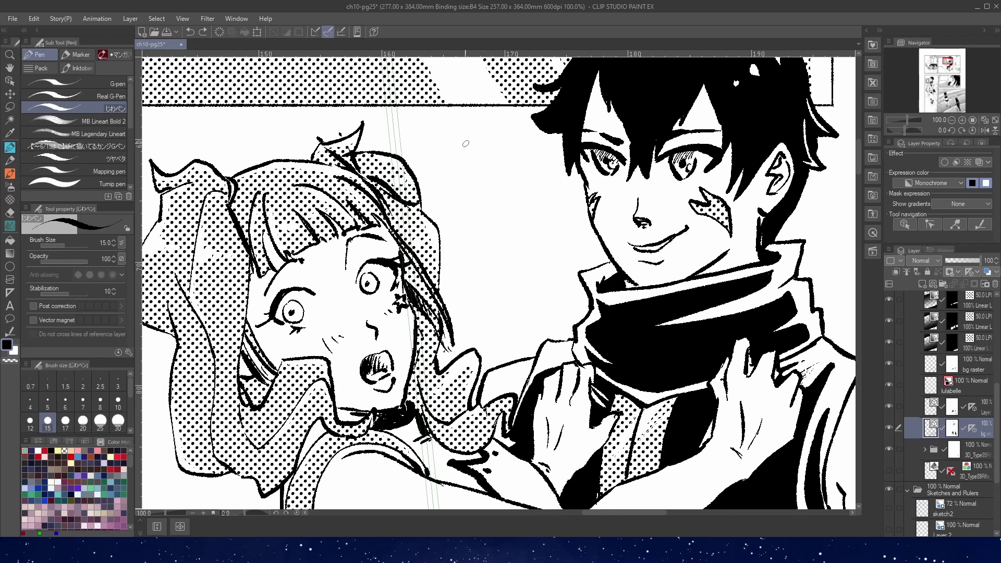
Draw vertical, jagged, M-shaped and zigzag ink strokes between the girl and the boy.
{"action": "left_click_drag", "start_coordinate": [459, 128], "coordinate": [493, 262]}
{"action": "mouse_move", "coordinate": [489, 175]}
{"action": "left_mouse_down"}
{"action": "mouse_move", "coordinate": [511, 272]}
{"action": "mouse_move", "coordinate": [532, 298]}
{"action": "left_mouse_up"}
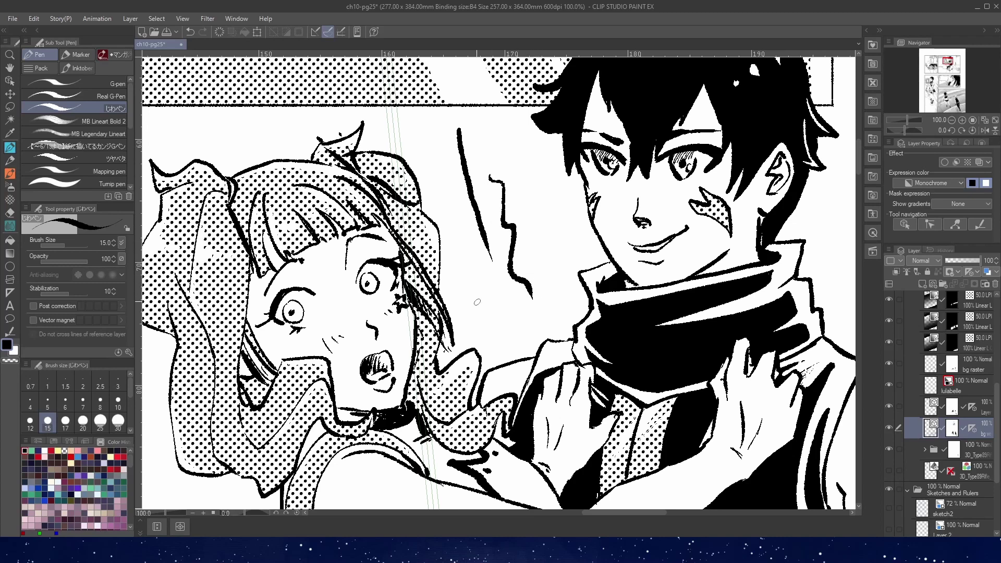
{"action": "scroll", "coordinate": [473, 212], "scroll_direction": "up", "scroll_amount": 3}
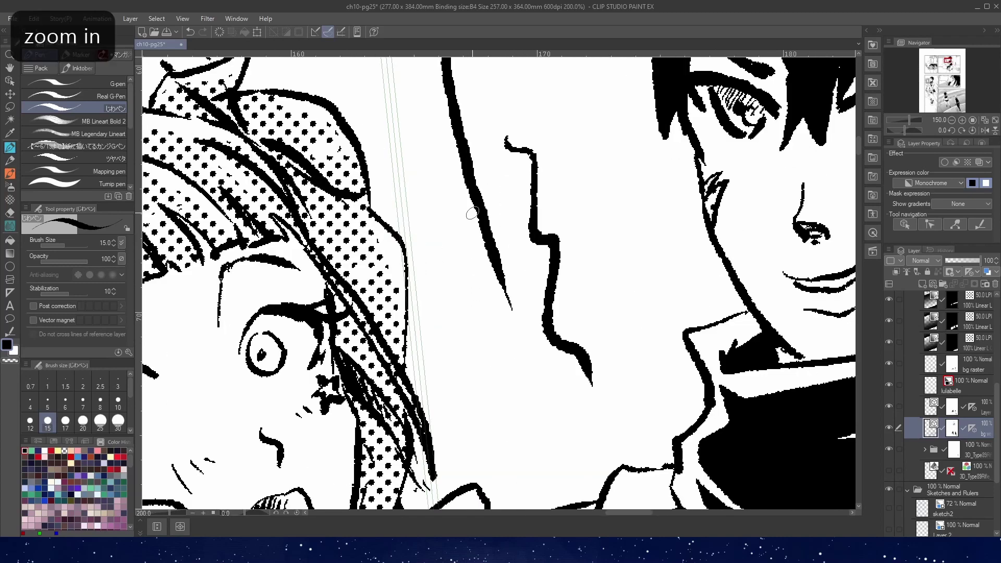
{"action": "mouse_move", "coordinate": [476, 404]}
{"action": "left_mouse_down"}
{"action": "mouse_move", "coordinate": [508, 374]}
{"action": "mouse_move", "coordinate": [517, 400]}
{"action": "mouse_move", "coordinate": [564, 411]}
{"action": "left_mouse_up"}
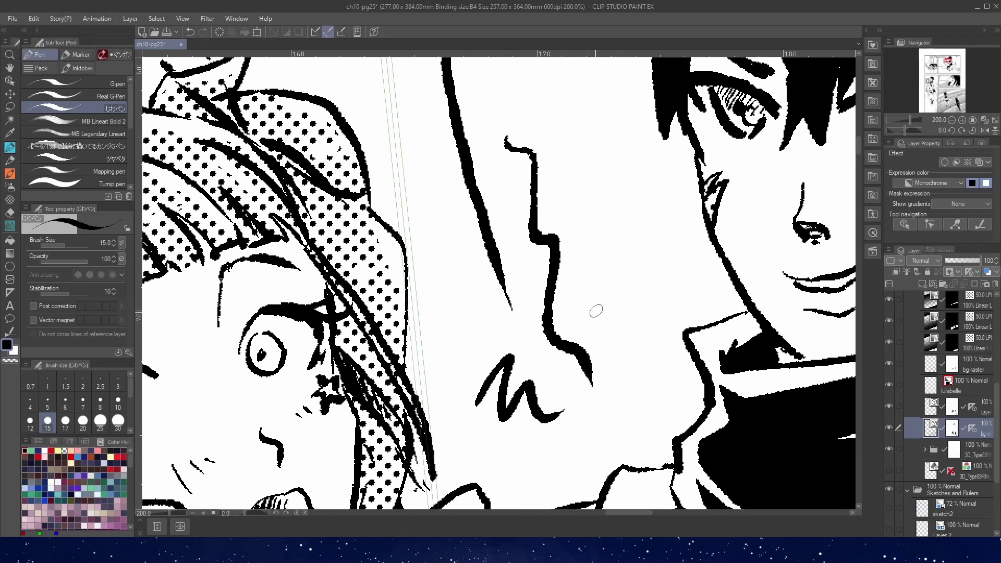
{"action": "mouse_move", "coordinate": [606, 265]}
{"action": "left_mouse_down"}
{"action": "mouse_move", "coordinate": [578, 308]}
{"action": "mouse_move", "coordinate": [611, 320]}
{"action": "mouse_move", "coordinate": [616, 339]}
{"action": "mouse_move", "coordinate": [645, 345]}
{"action": "left_mouse_up"}
{"action": "left_click_drag", "start_coordinate": [477, 349], "coordinate": [548, 328]}
On the lineart layer, add more vertical, jagged, crossing and zigzag strokes.
{"action": "left_click_drag", "start_coordinate": [998, 417], "coordinate": [998, 326]}
{"action": "left_click", "coordinate": [973, 361]}
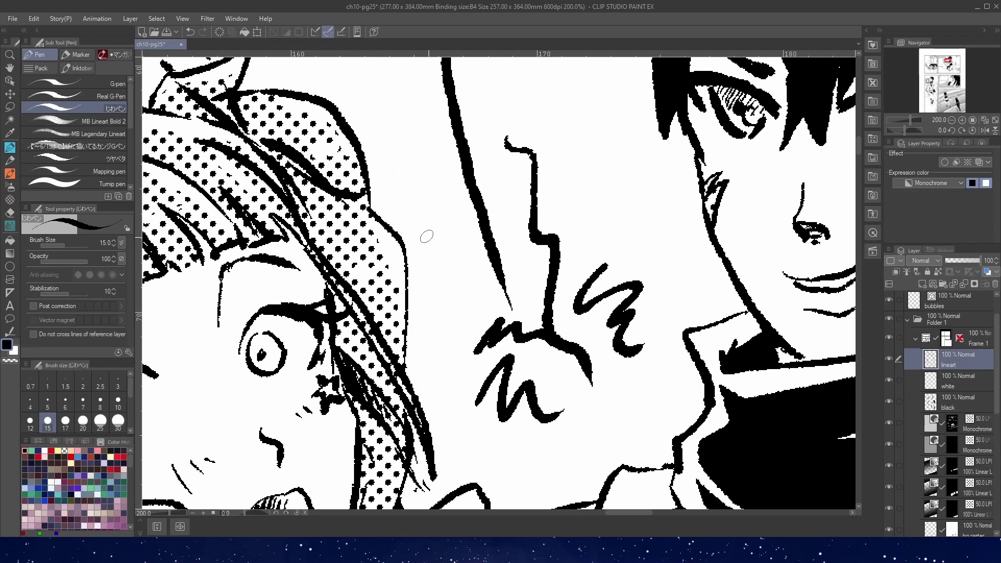
{"action": "left_click_drag", "start_coordinate": [428, 200], "coordinate": [455, 345]}
{"action": "mouse_move", "coordinate": [411, 158]}
{"action": "left_mouse_down"}
{"action": "mouse_move", "coordinate": [406, 186]}
{"action": "mouse_move", "coordinate": [452, 319]}
{"action": "left_mouse_up"}
{"action": "mouse_move", "coordinate": [493, 156]}
{"action": "left_mouse_down"}
{"action": "mouse_move", "coordinate": [506, 180]}
{"action": "mouse_move", "coordinate": [549, 174]}
{"action": "mouse_move", "coordinate": [594, 213]}
{"action": "left_mouse_up"}
{"action": "mouse_move", "coordinate": [553, 120]}
{"action": "left_mouse_down"}
{"action": "mouse_move", "coordinate": [579, 110]}
{"action": "mouse_move", "coordinate": [621, 157]}
{"action": "mouse_move", "coordinate": [655, 241]}
{"action": "left_mouse_up"}
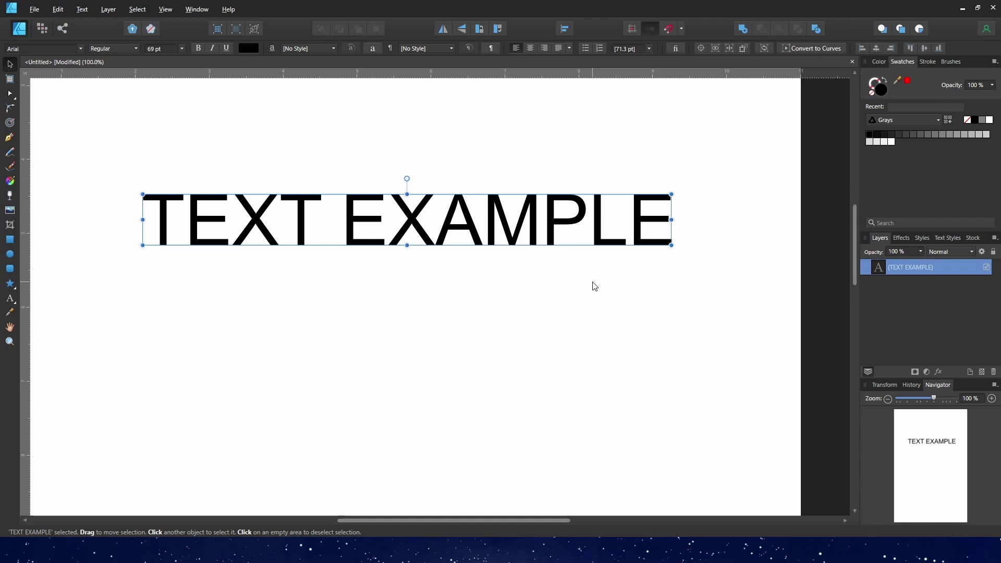
Replace EXAMPLE with lowercase 'example' so the text reads 'TEXT example'.
{"action": "left_click", "coordinate": [11, 298]}
{"action": "left_click_drag", "start_coordinate": [321, 219], "coordinate": [524, 230]}
{"action": "key", "text": "Delete"}
{"action": "key", "text": "Delete"}
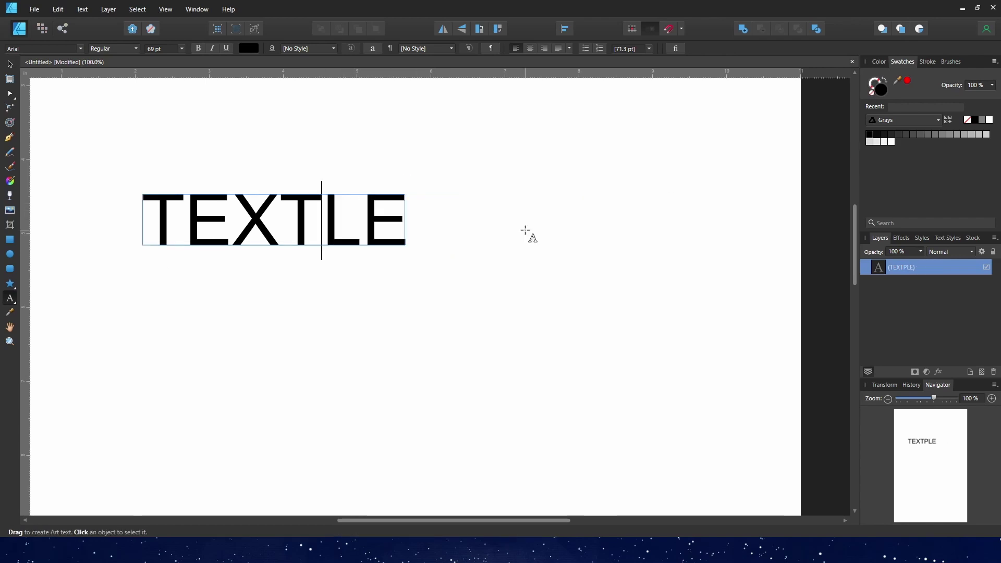
{"action": "key", "text": "Delete"}
{"action": "key", "text": "Delete"}
{"action": "type", "text": "e"}
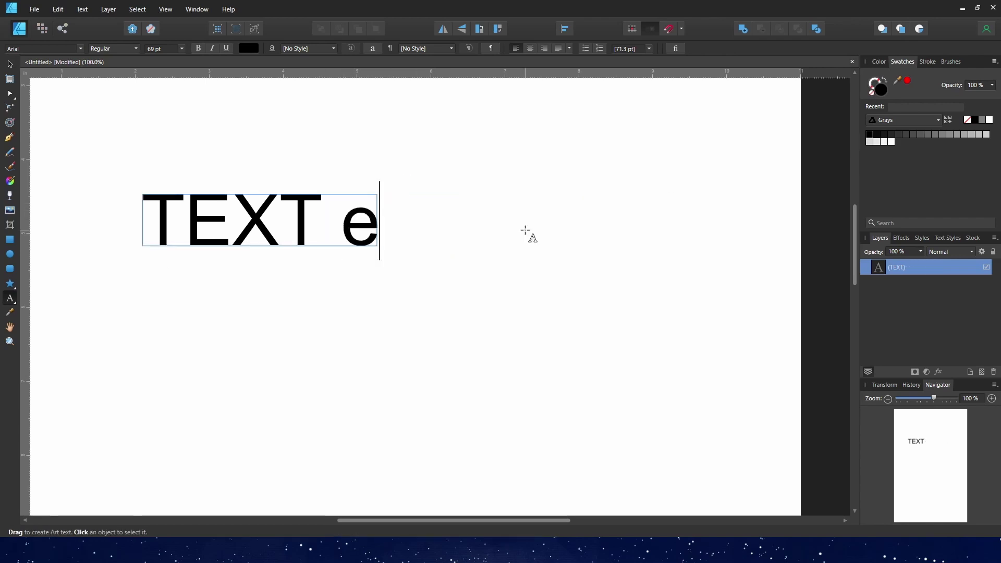
{"action": "type", "text": "xample"}
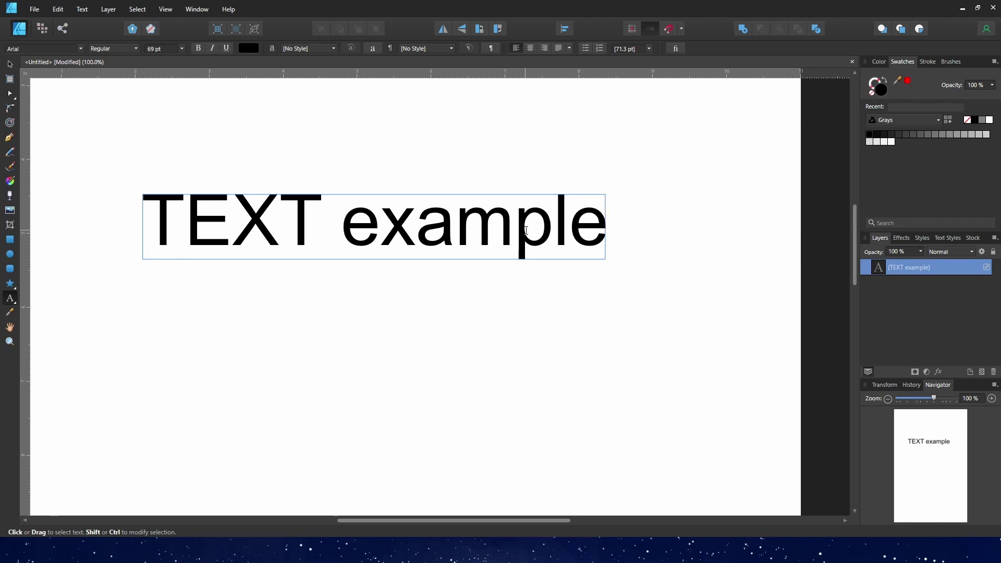
{"action": "key", "text": "Escape"}
Convert the text to curves and select the letter e with the Node tool.
{"action": "left_click", "coordinate": [107, 6]}
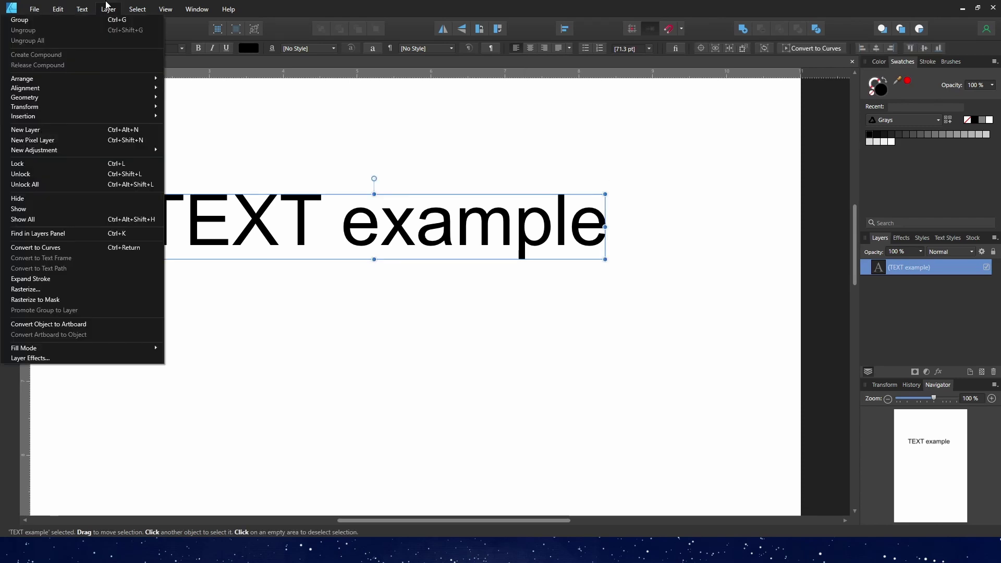
{"action": "left_click", "coordinate": [133, 247]}
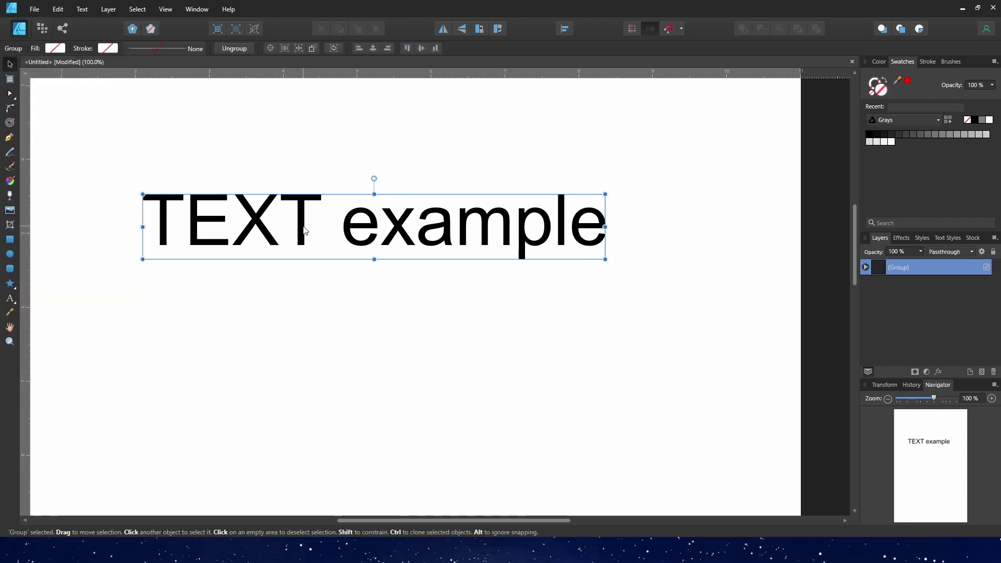
{"action": "left_click", "coordinate": [11, 93]}
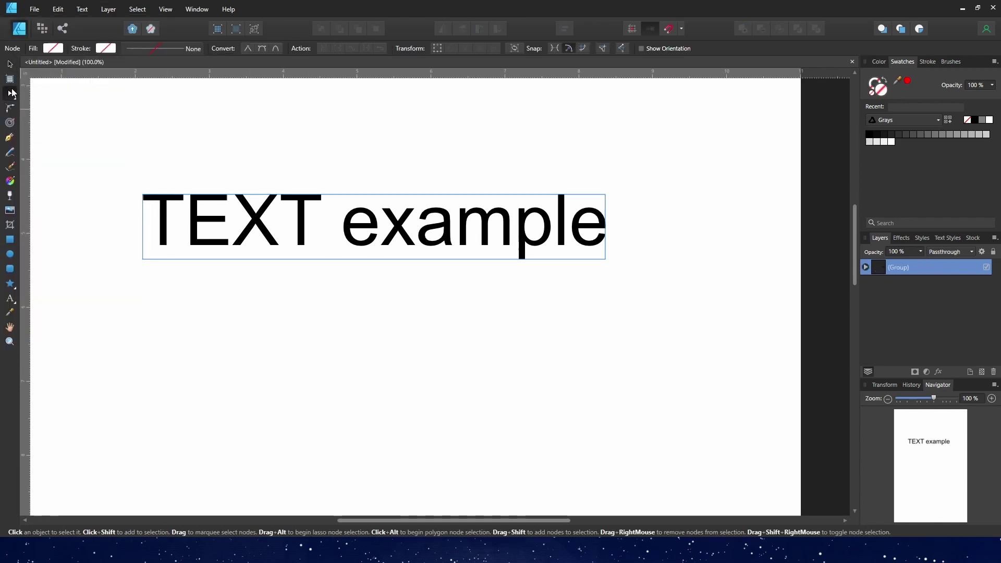
{"action": "left_click", "coordinate": [377, 233]}
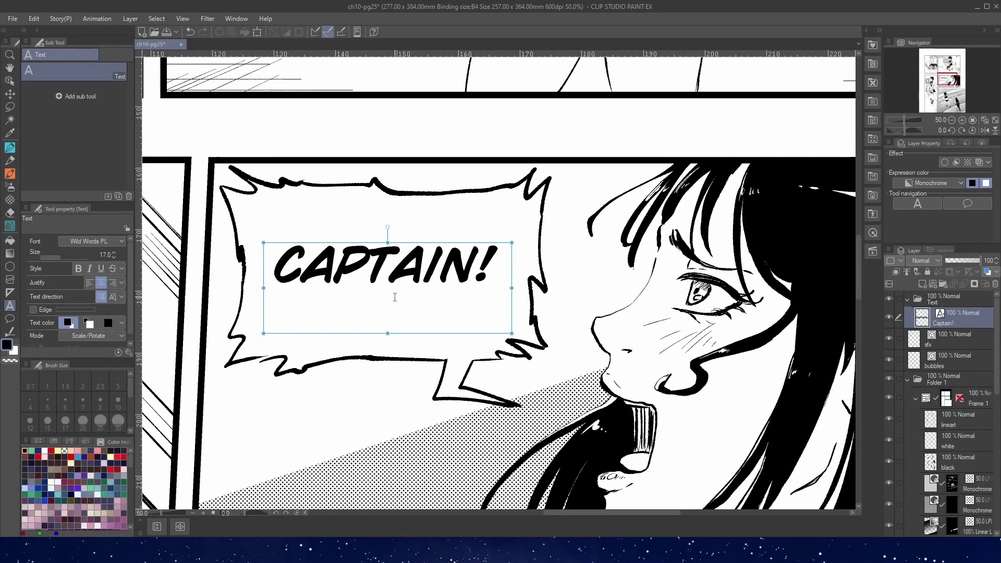
Convert the Captain! text layer to a Vector layer type, producing Captain! 2.
{"action": "left_click_drag", "start_coordinate": [305, 266], "coordinate": [524, 238]}
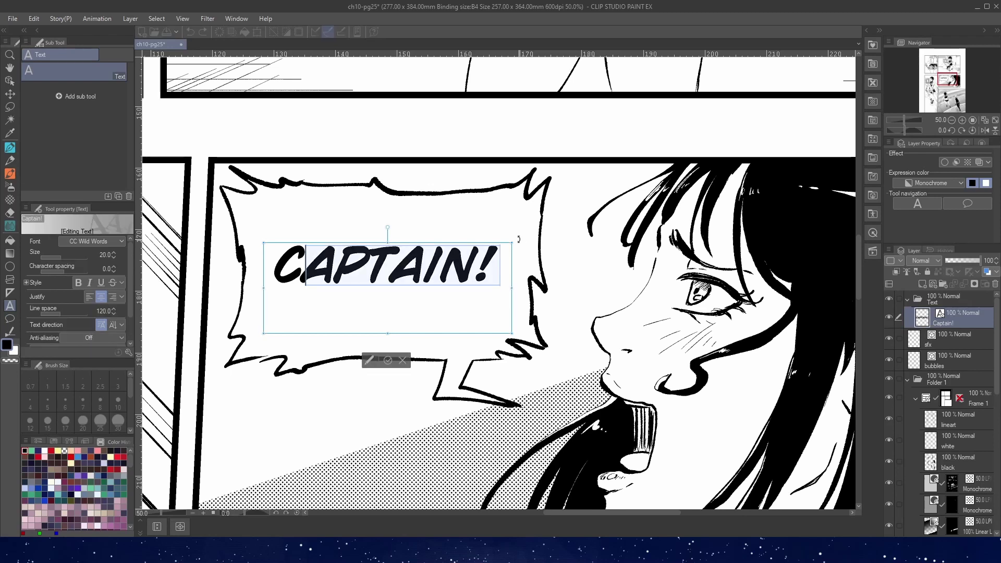
{"action": "left_click", "coordinate": [957, 321]}
{"action": "right_click", "coordinate": [957, 321]}
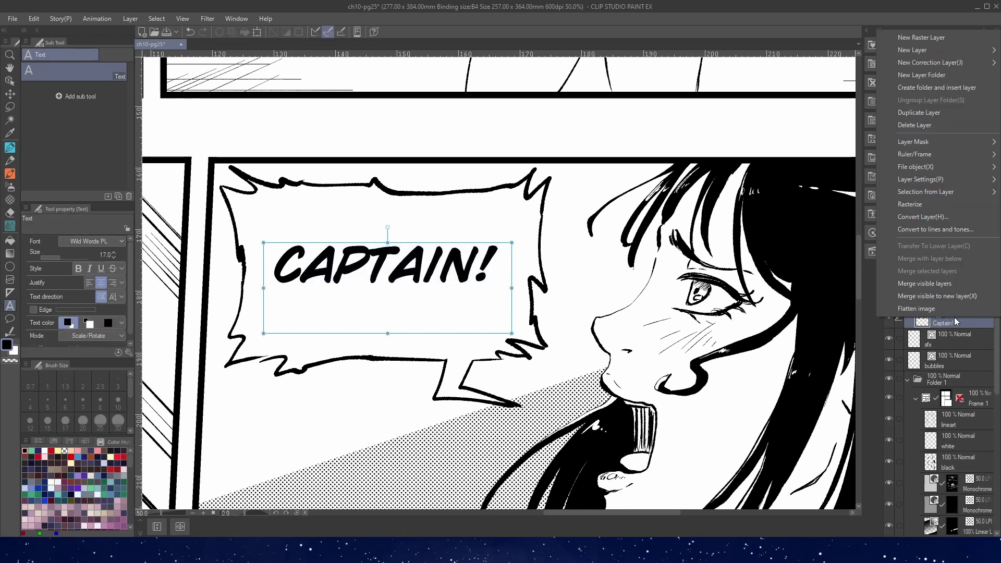
{"action": "left_click", "coordinate": [937, 218]}
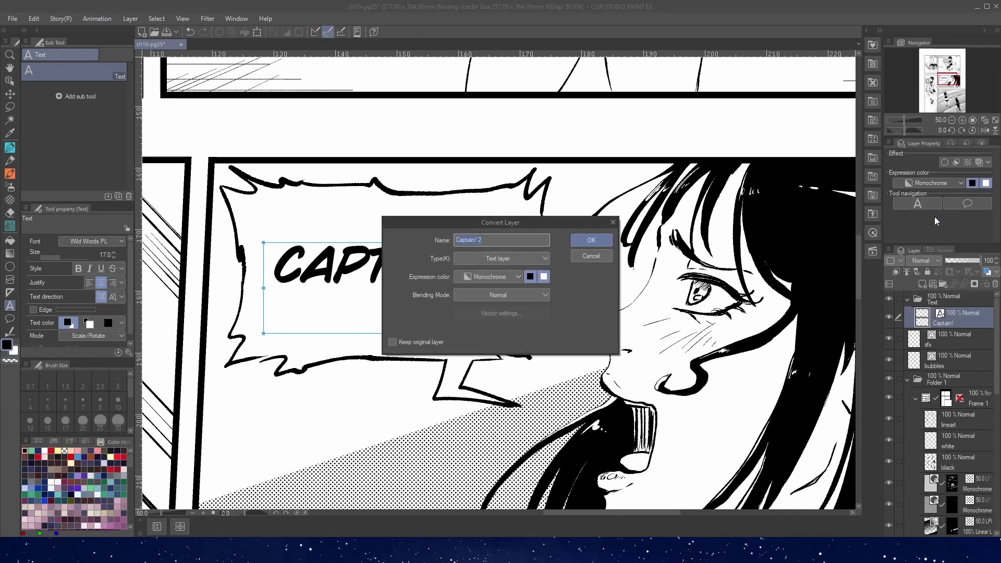
{"action": "left_click", "coordinate": [506, 259]}
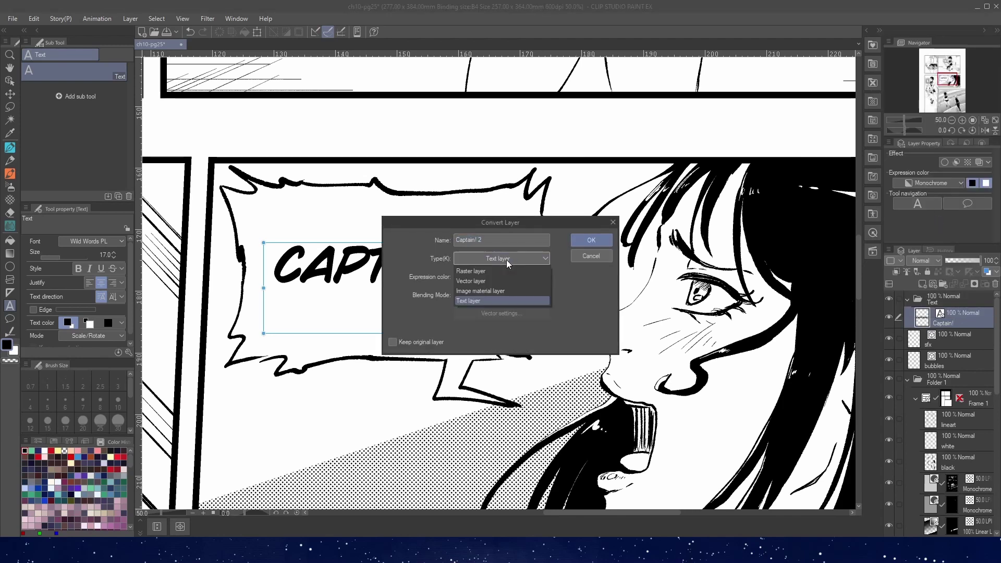
{"action": "left_click", "coordinate": [487, 280]}
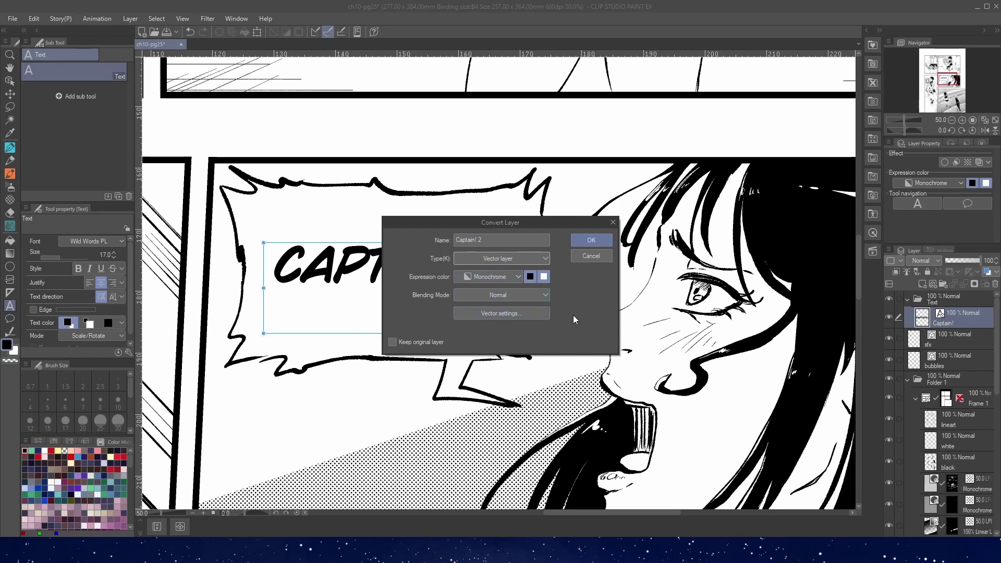
{"action": "left_click", "coordinate": [591, 241]}
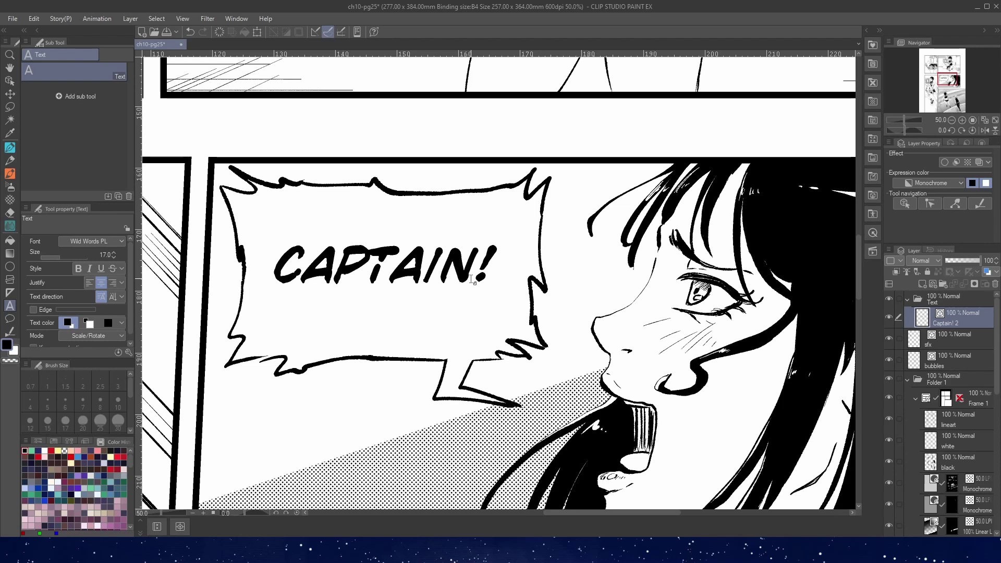
Drag control points to bend the A, distort the N and hook the exclamation mark.
{"action": "key", "text": "o"}
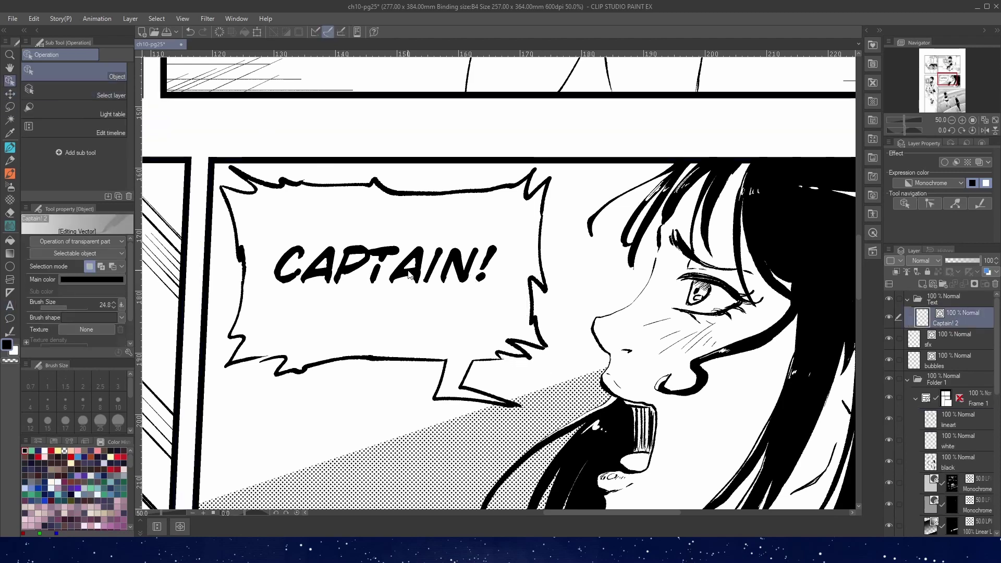
{"action": "left_click", "coordinate": [410, 276]}
{"action": "mouse_move", "coordinate": [422, 272]}
{"action": "left_mouse_down"}
{"action": "mouse_move", "coordinate": [436, 228]}
{"action": "mouse_move", "coordinate": [418, 302]}
{"action": "left_mouse_up"}
{"action": "left_click", "coordinate": [452, 257]}
{"action": "mouse_move", "coordinate": [452, 258]}
{"action": "left_mouse_down"}
{"action": "mouse_move", "coordinate": [425, 237]}
{"action": "mouse_move", "coordinate": [455, 264]}
{"action": "left_mouse_up"}
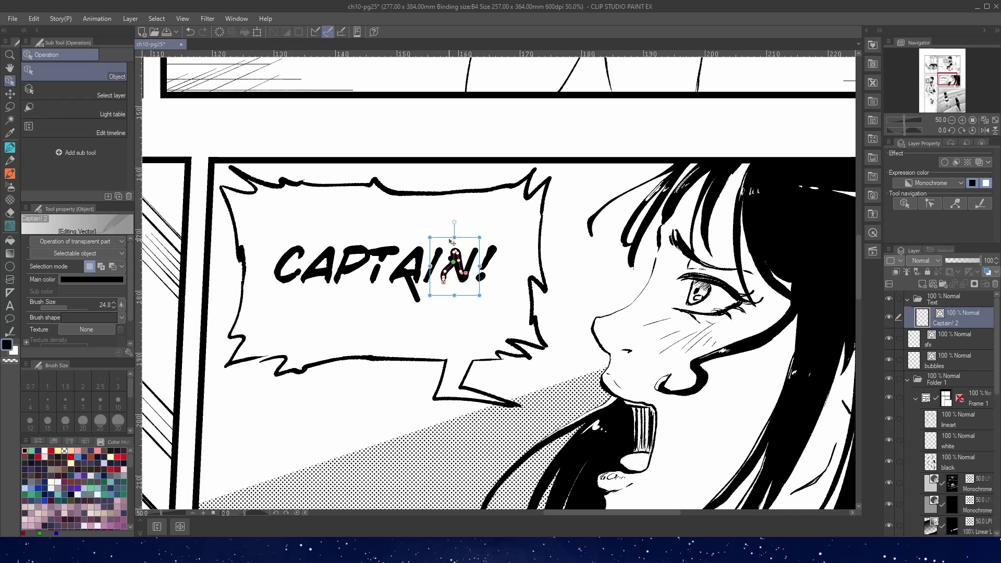
{"action": "scroll", "coordinate": [450, 239], "scroll_direction": "up", "scroll_amount": 2}
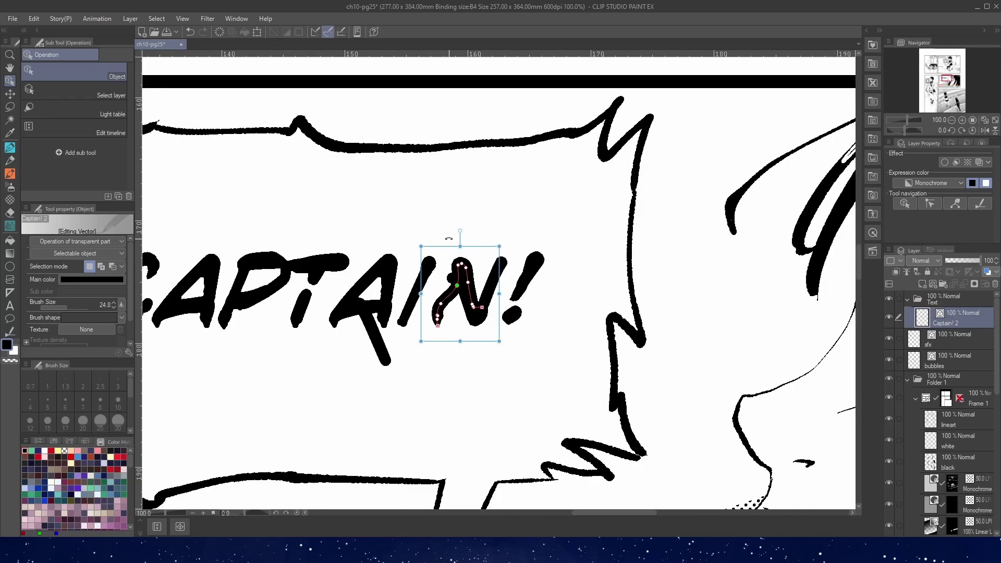
{"action": "left_click", "coordinate": [533, 280]}
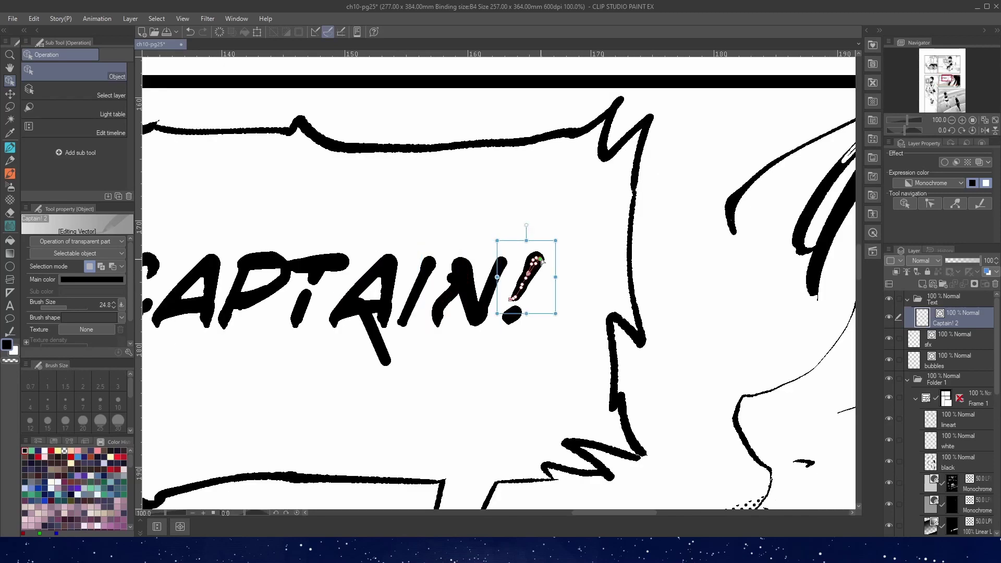
{"action": "mouse_move", "coordinate": [540, 257]}
{"action": "left_mouse_down"}
{"action": "mouse_move", "coordinate": [561, 270]}
{"action": "mouse_move", "coordinate": [552, 239]}
{"action": "mouse_move", "coordinate": [562, 285]}
{"action": "left_mouse_up"}
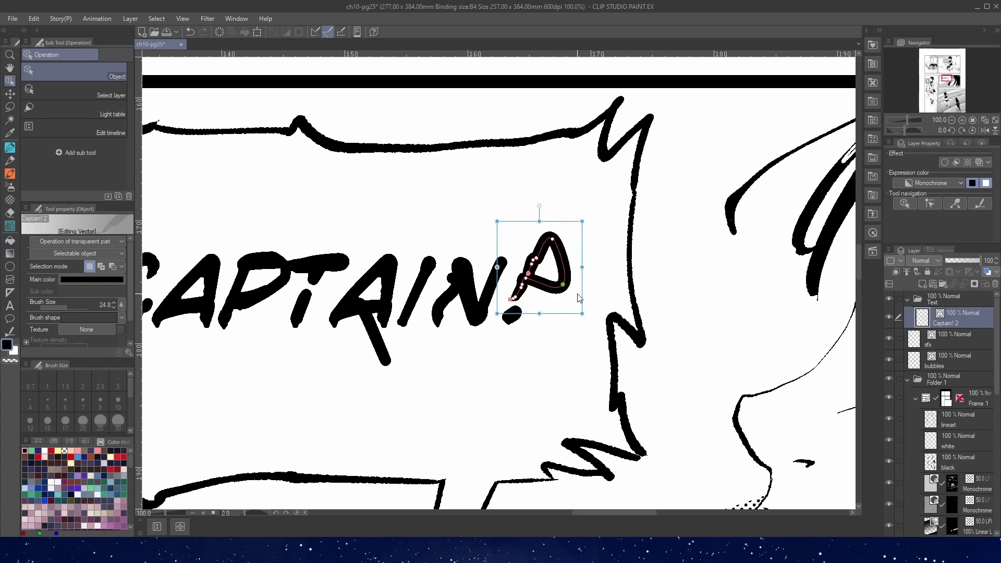